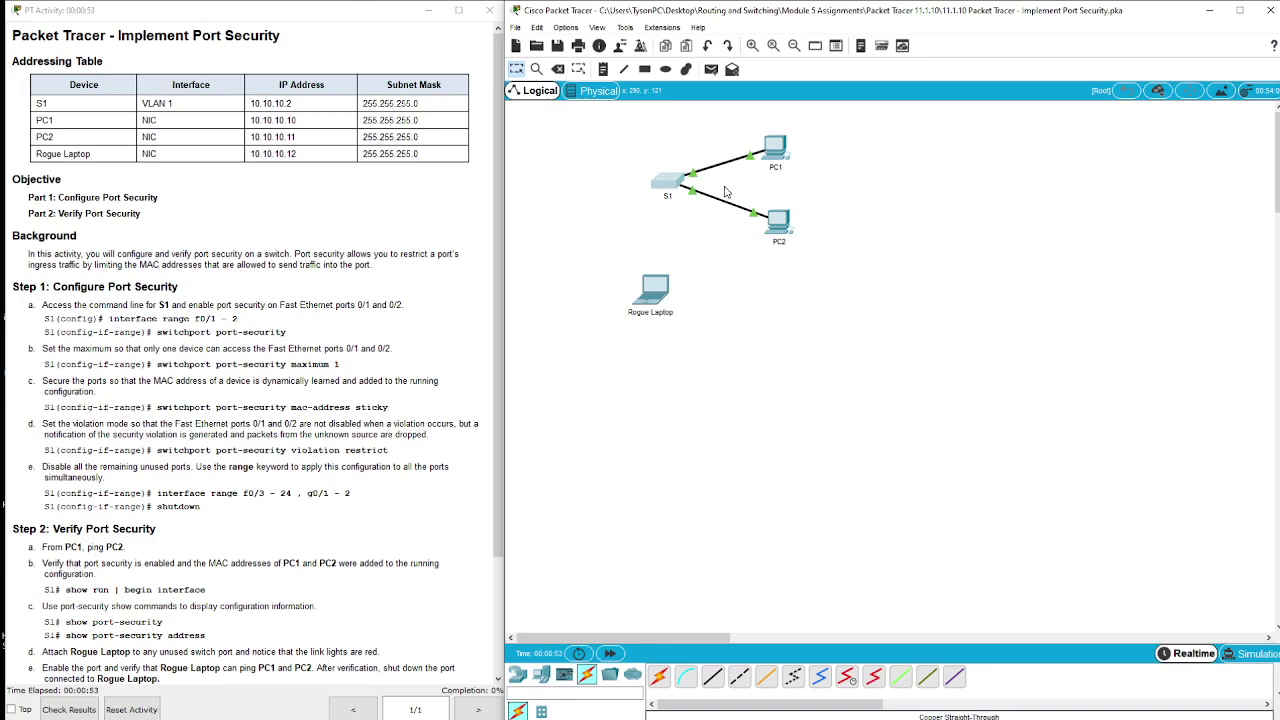
Open S1's CLI and enter privileged exec and global configuration mode
click(669, 184)
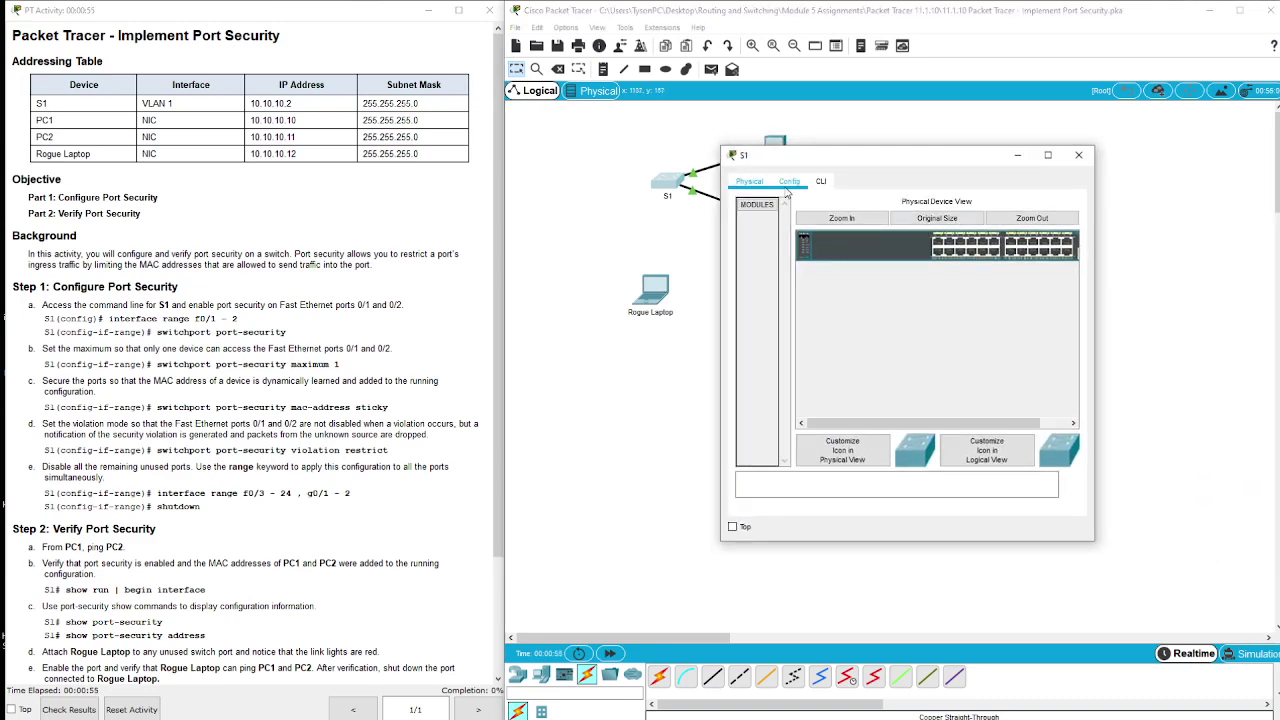
click(821, 182)
key(Return)
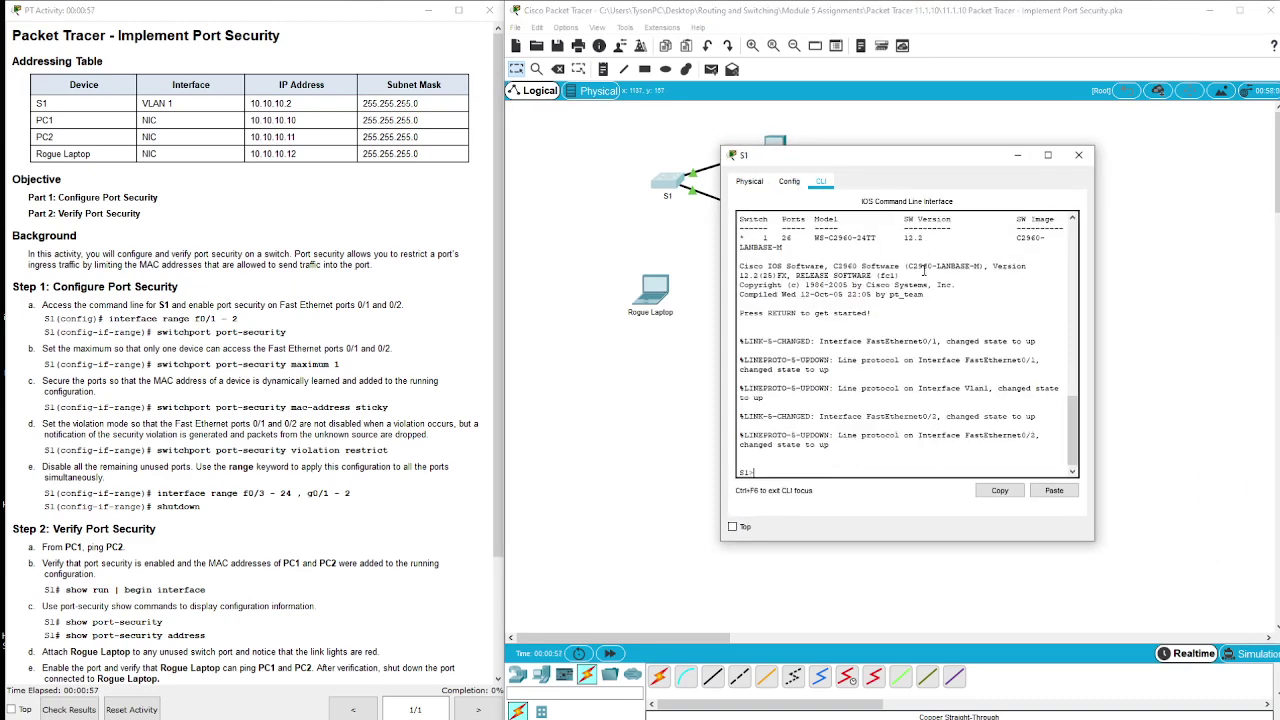
text(en)
key(Return)
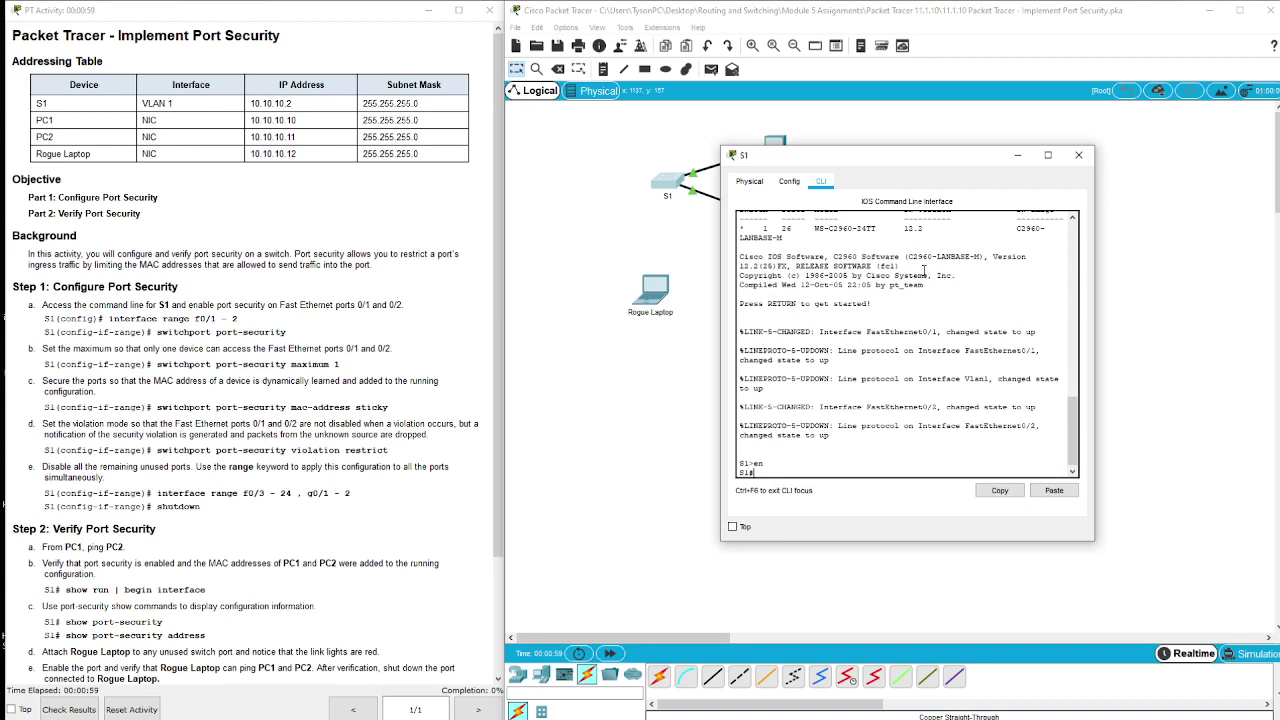
text(config t)
key(Return)
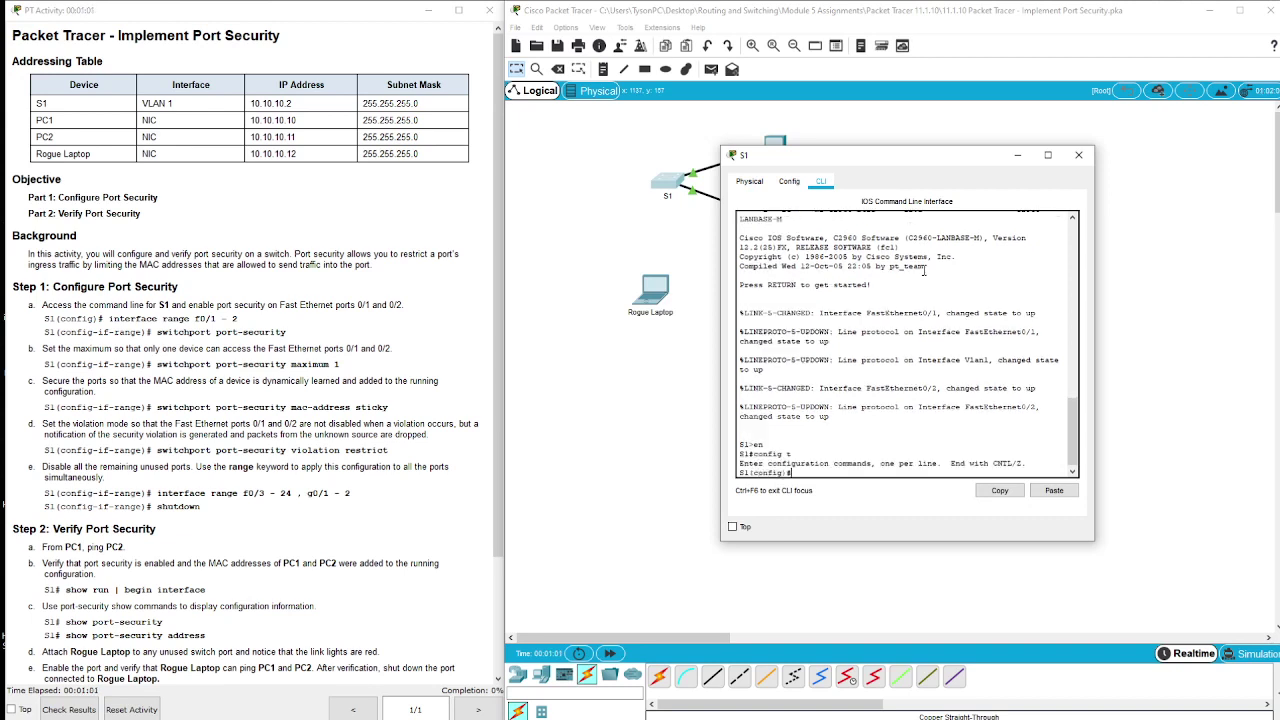
Select interface range f0/1 - 2, begin a switchport command, and move the S1 window aside
text(int)
text( raeg)
key(BackSpace)
key(BackSpace)
key(BackSpace)
text(ange f0/1 - 2)
key(Return)
text(switchport)
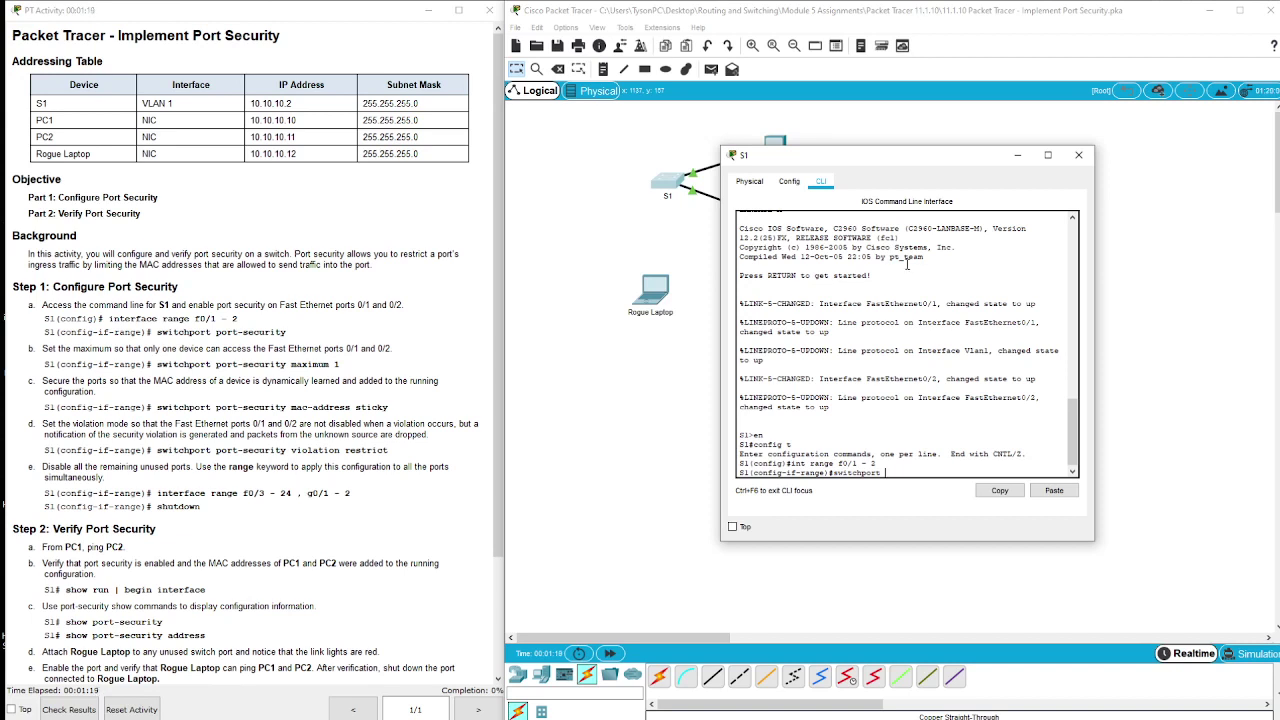
drag(809, 162, 915, 175)
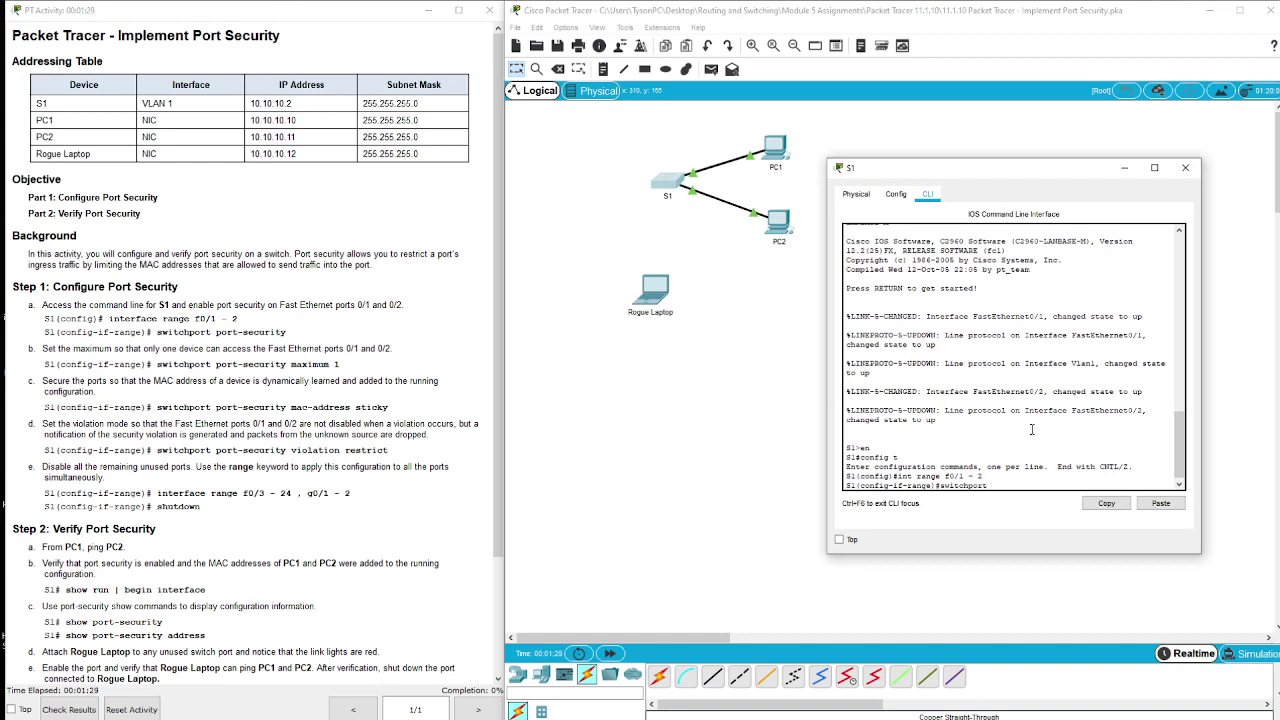
Enable port security on F0/1–2 with a maximum of 1 secure MAC address
text(rt)
key(Tab)
key(Return)
text(s)
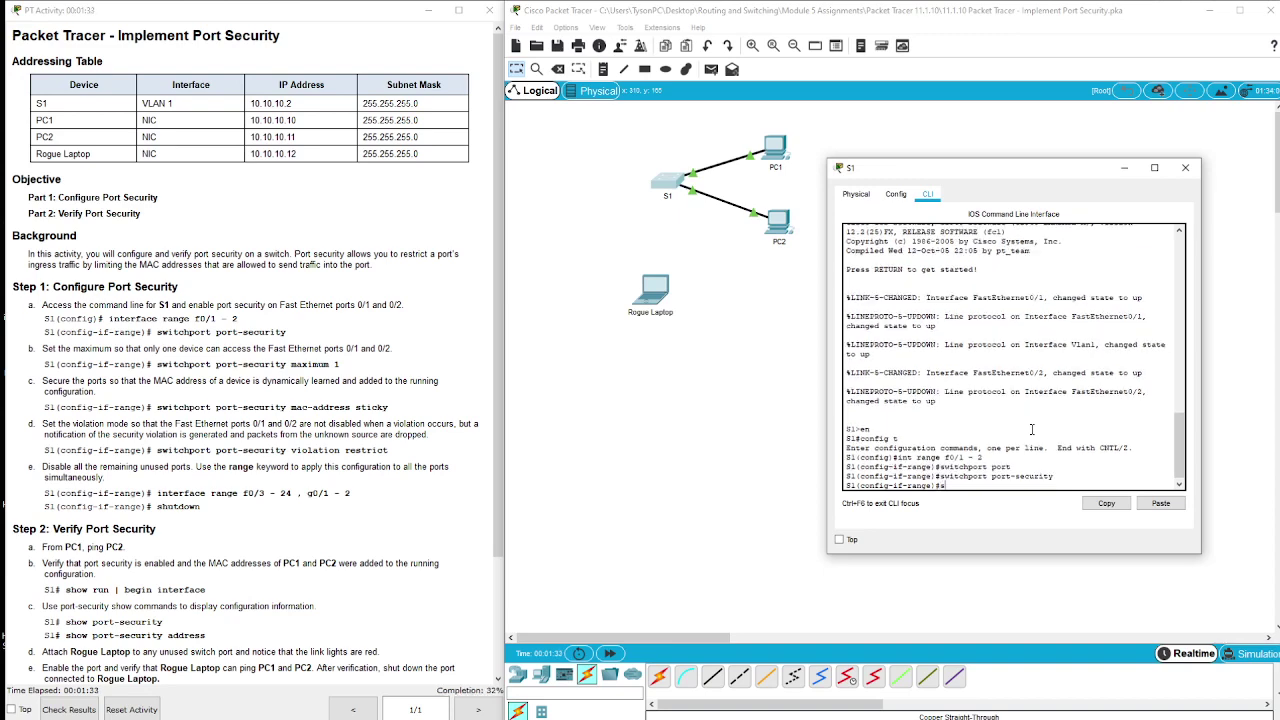
text(witc)
key(Tab)
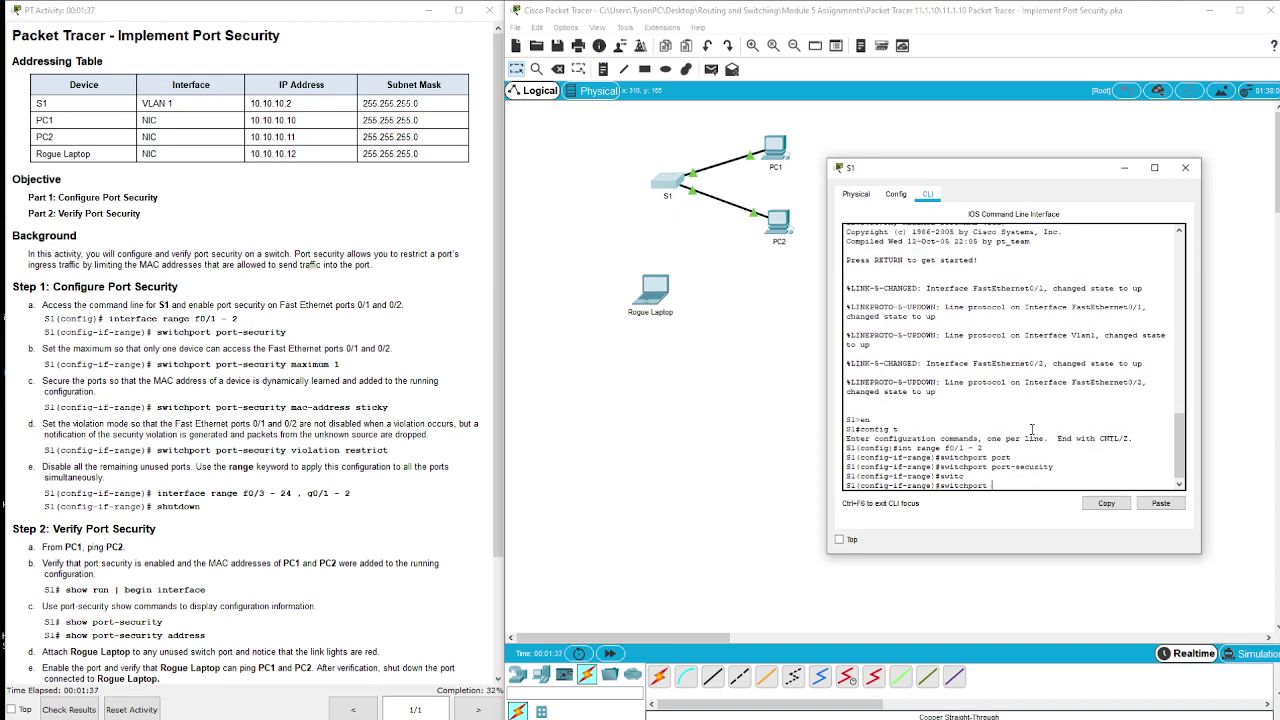
text(port)
key(Tab)
text(max)
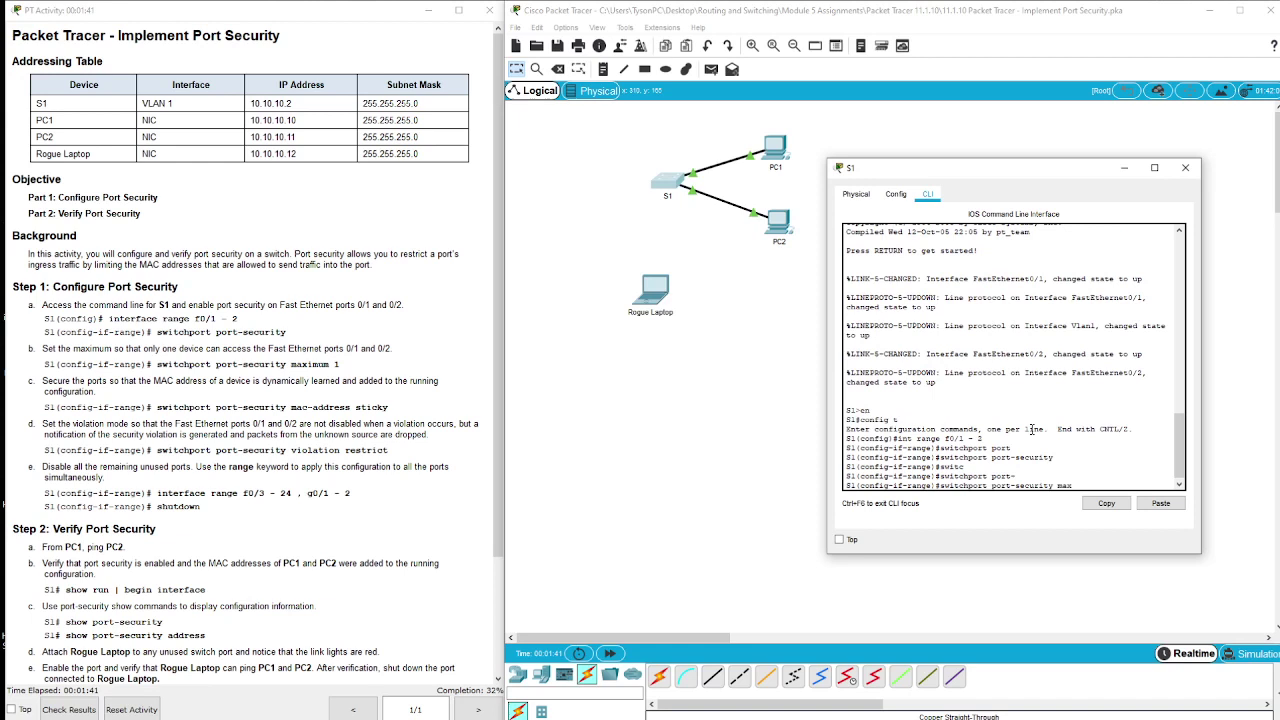
key(Tab)
text(1)
key(Return)
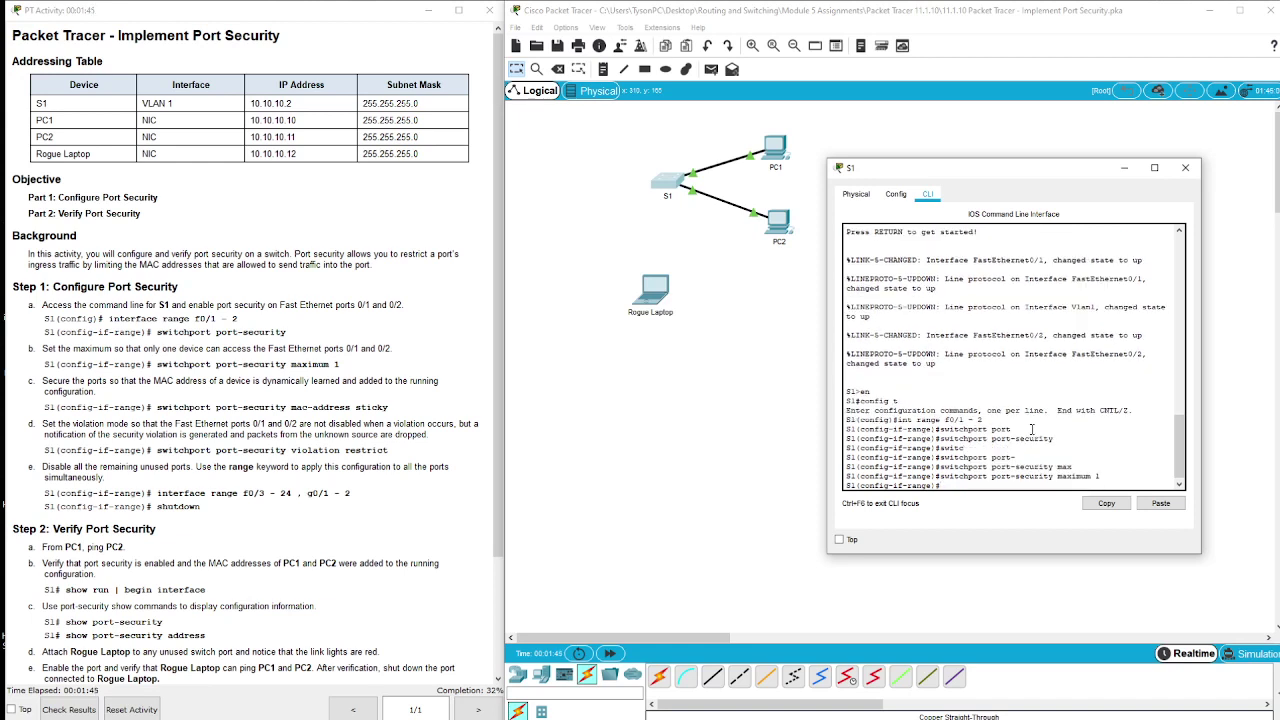
Enable sticky MAC address learning with switchport port-security mac-address sticky
text(swit)
text(chpor p)
key(Tab)
text(port)
key(Tab)
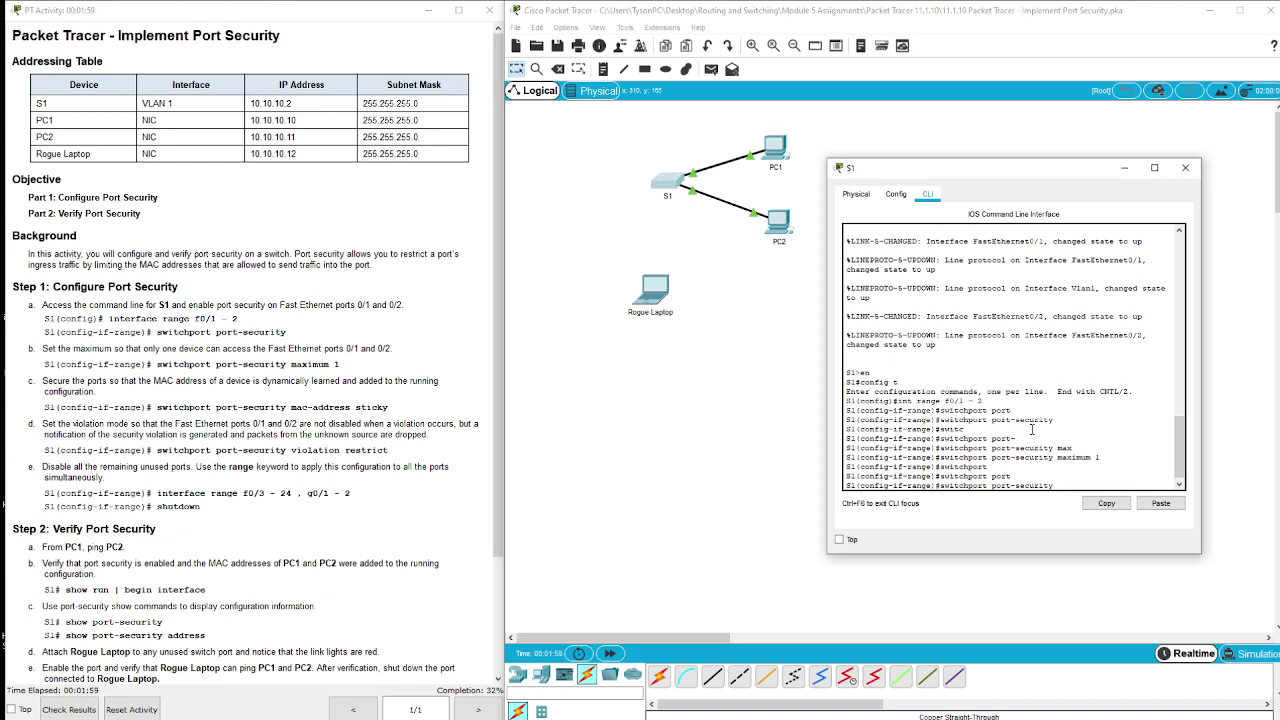
text(mac)
key(Tab)
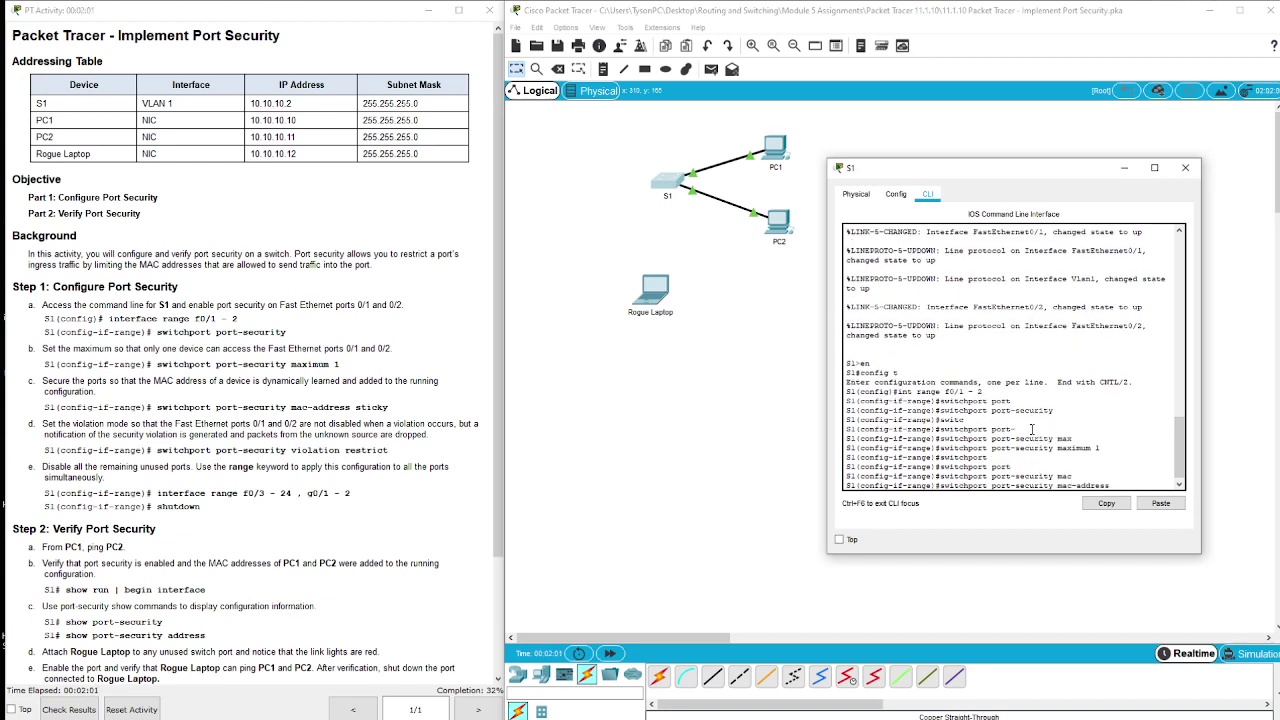
text(stick)
key(Tab)
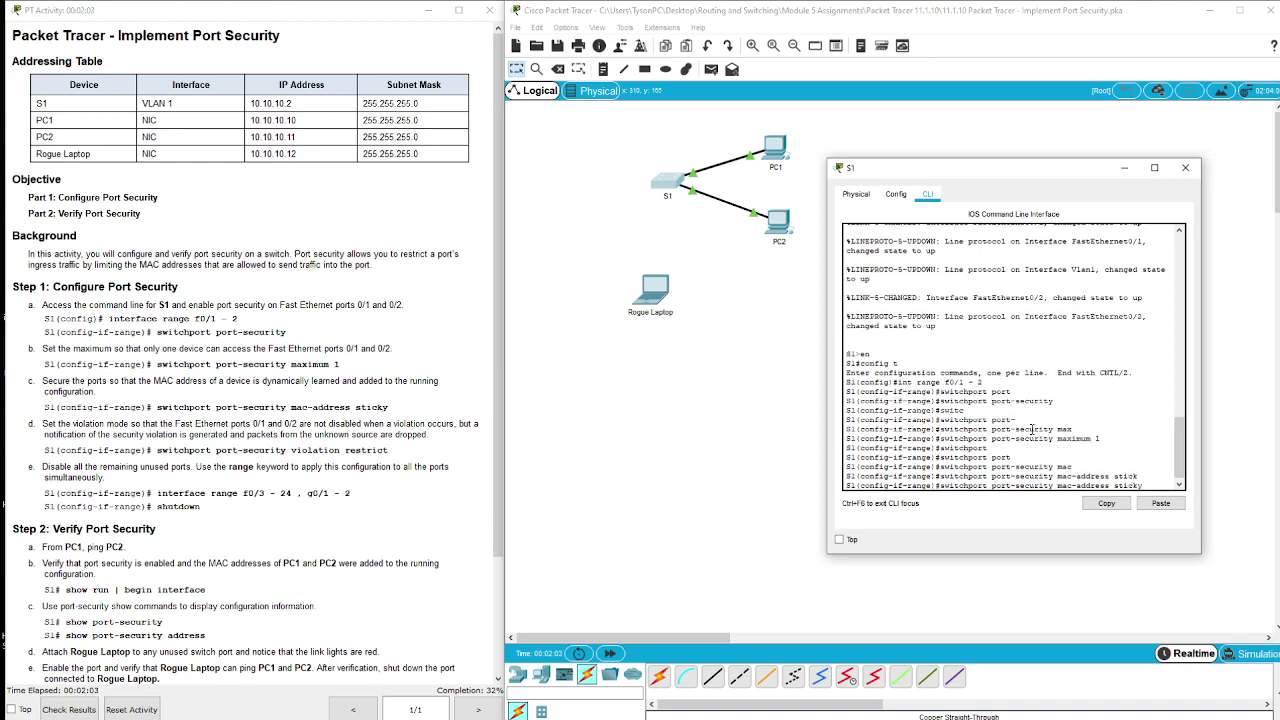
key(Return)
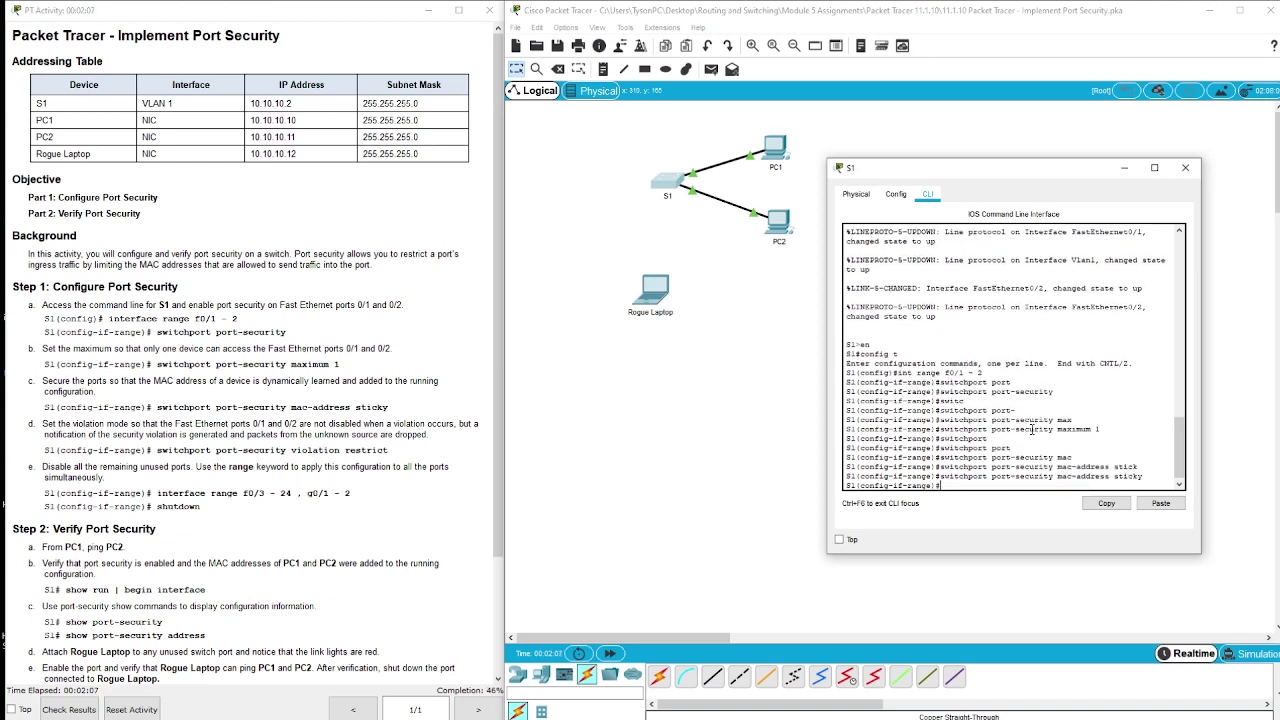
Set the port-security violation mode to restrict, then type the unused-port range F0/3-24, G0/1-2
text(switchport portr)
key(Tab)
key(BackSpace)
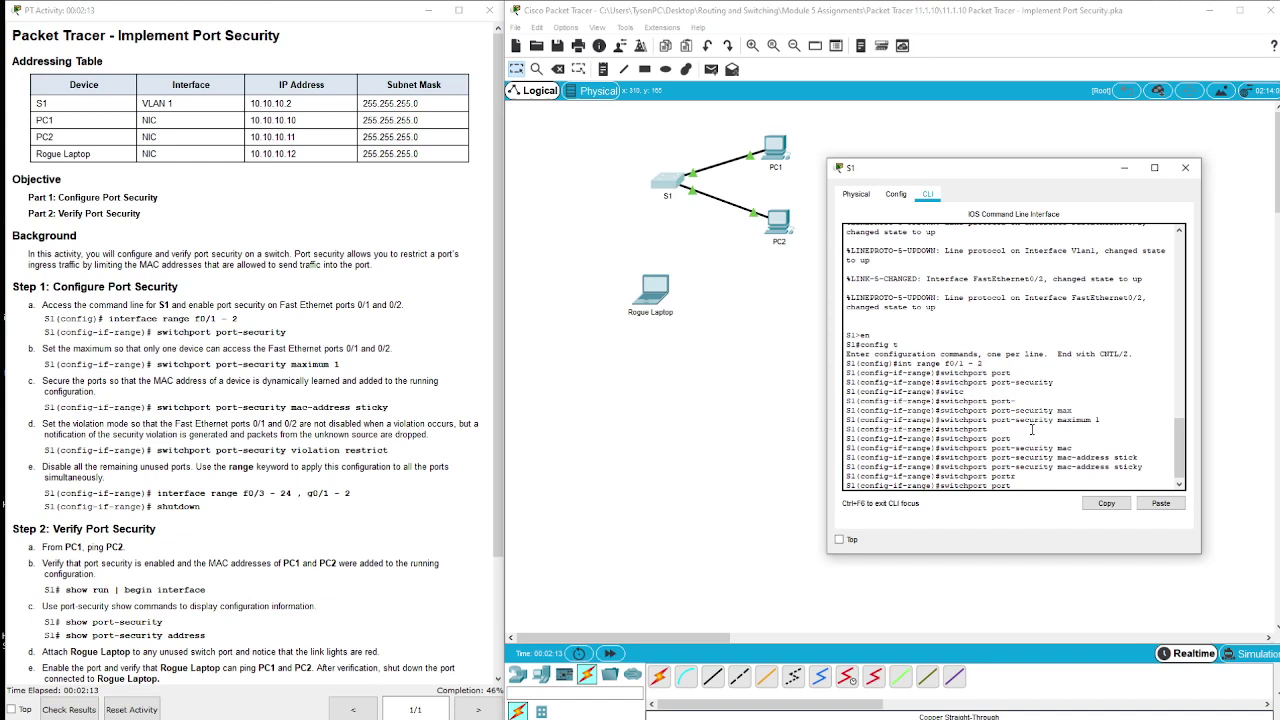
key(Tab)
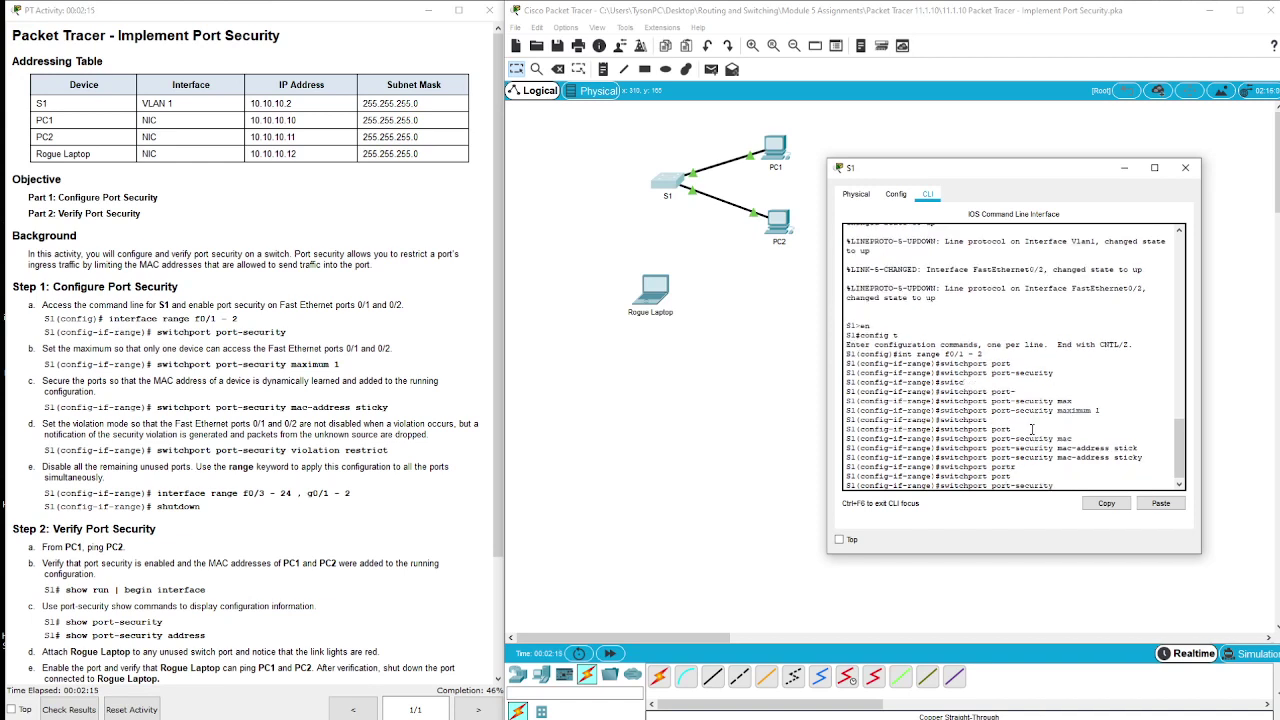
text(viola)
key(Tab)
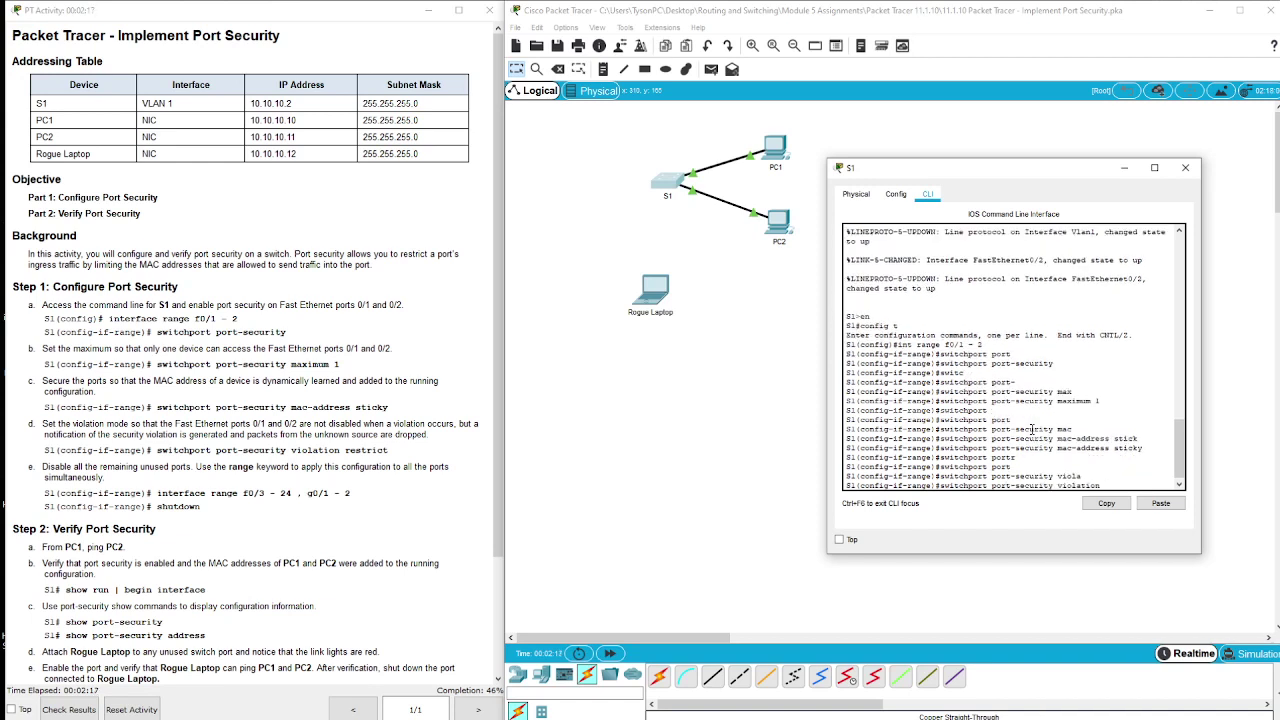
text(restrict)
key(Return)
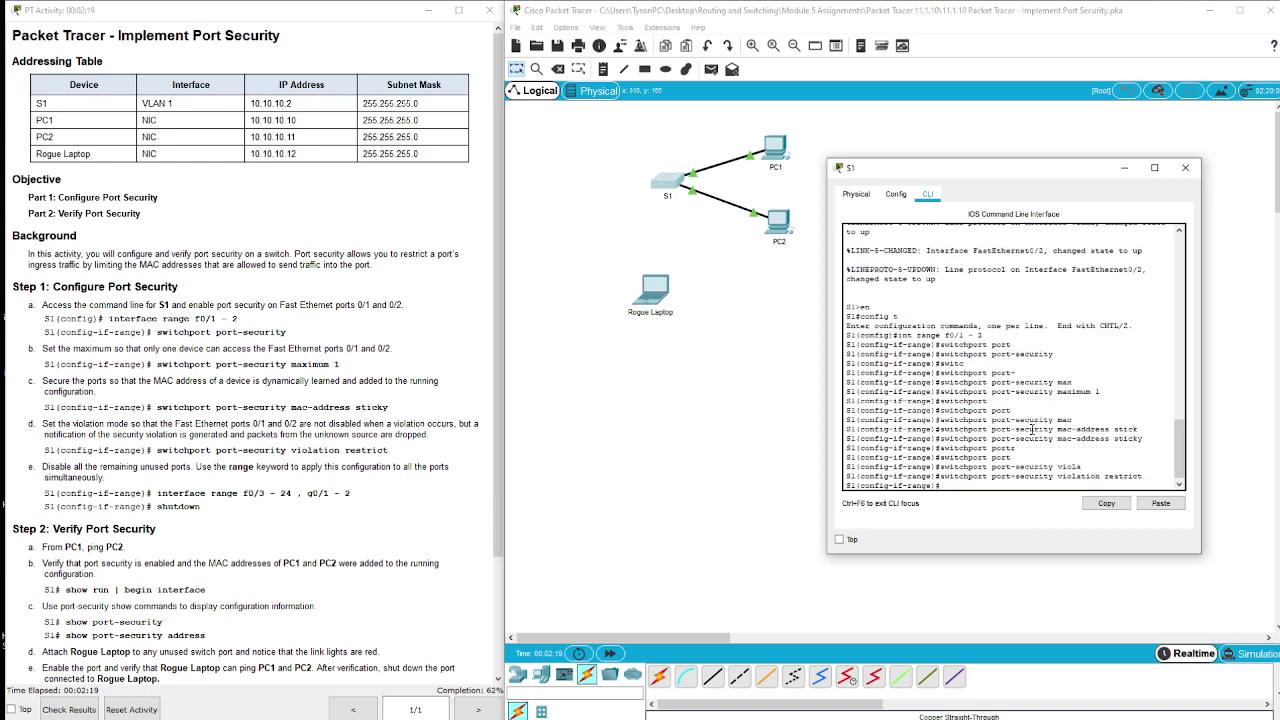
text(int range)
text( 3)
text(0/3-24)
text(, g)
text(0/1-2)
Select ports F0/3–24 and G0/1–2 and shut them down
key(Return)
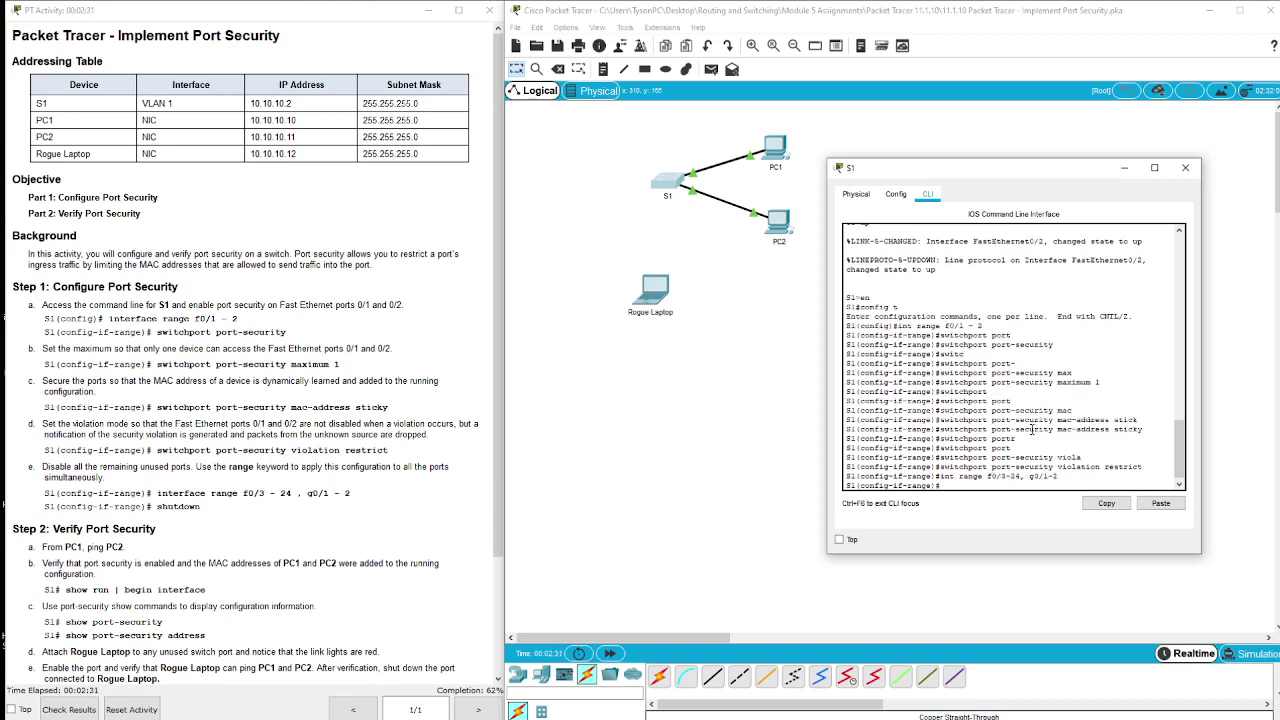
text(shutdown)
key(Return)
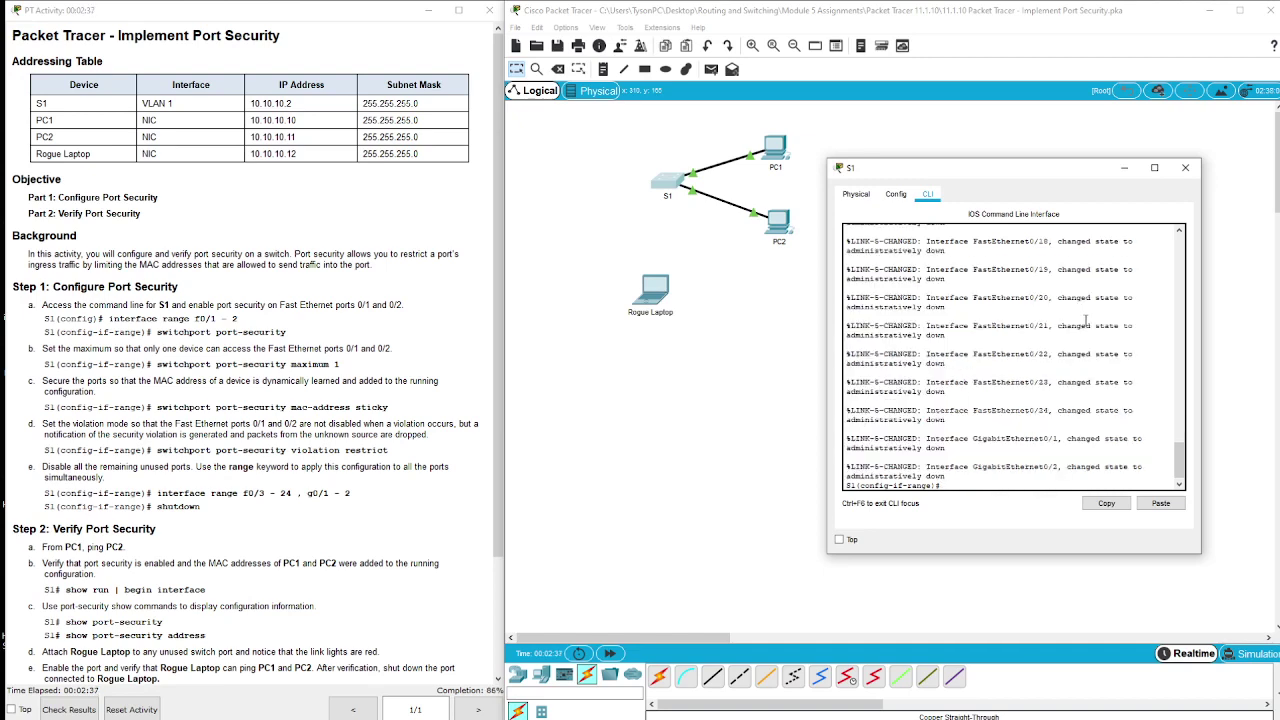
key(Return)
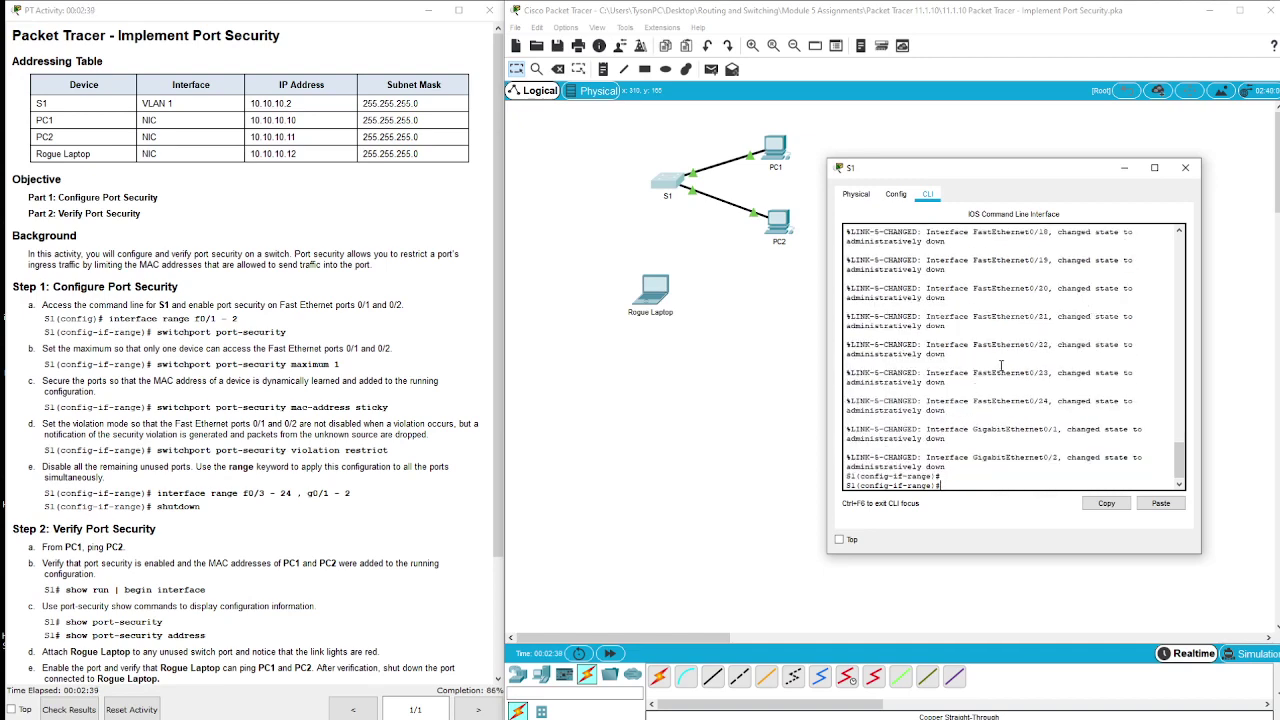
Exit twice back to the S1# prompt and type show run | begin interface
text(exit)
key(Return)
text(exit)
key(Return)
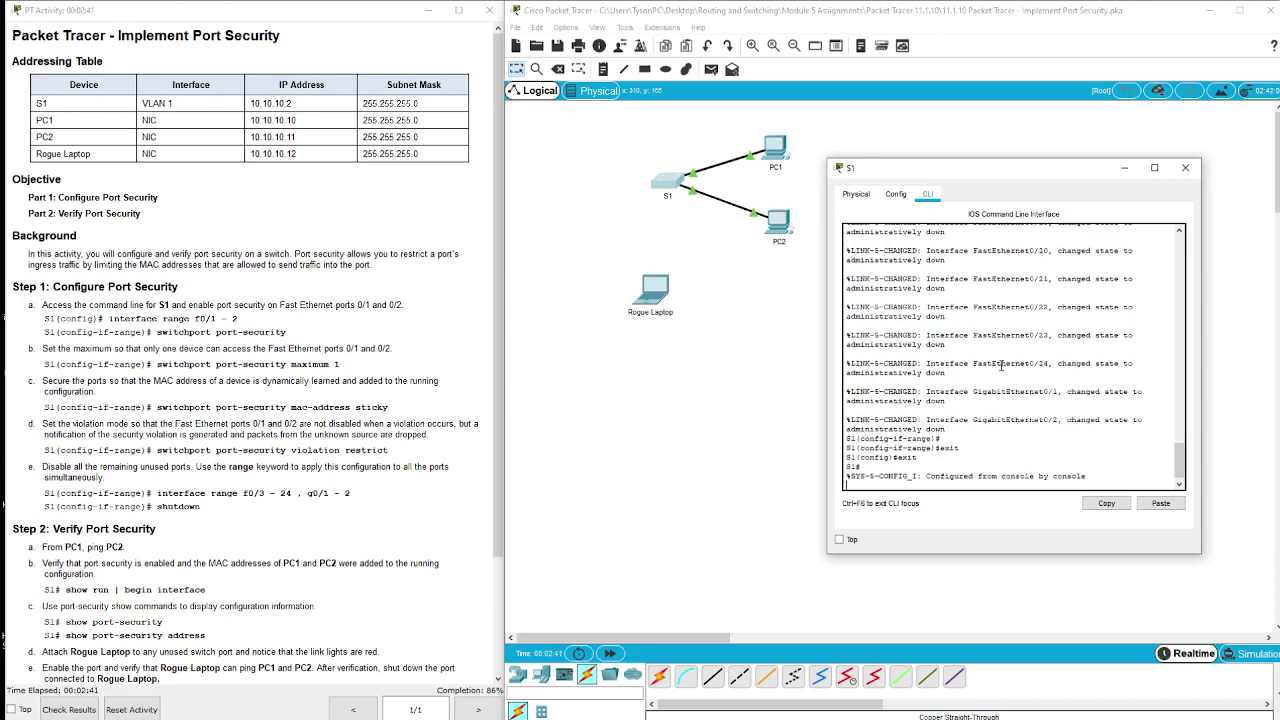
text(show r)
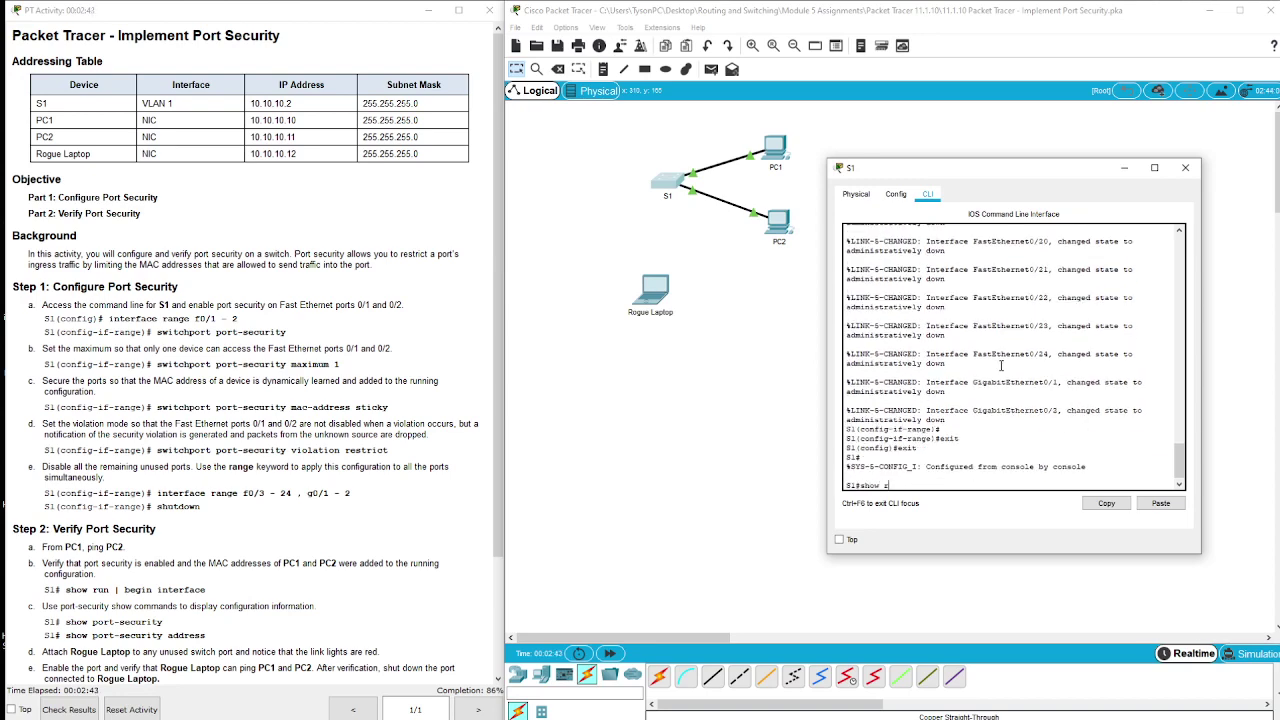
text(un | begin interface)
List S1's running configuration from the interface section and end the paged output
key(Return)
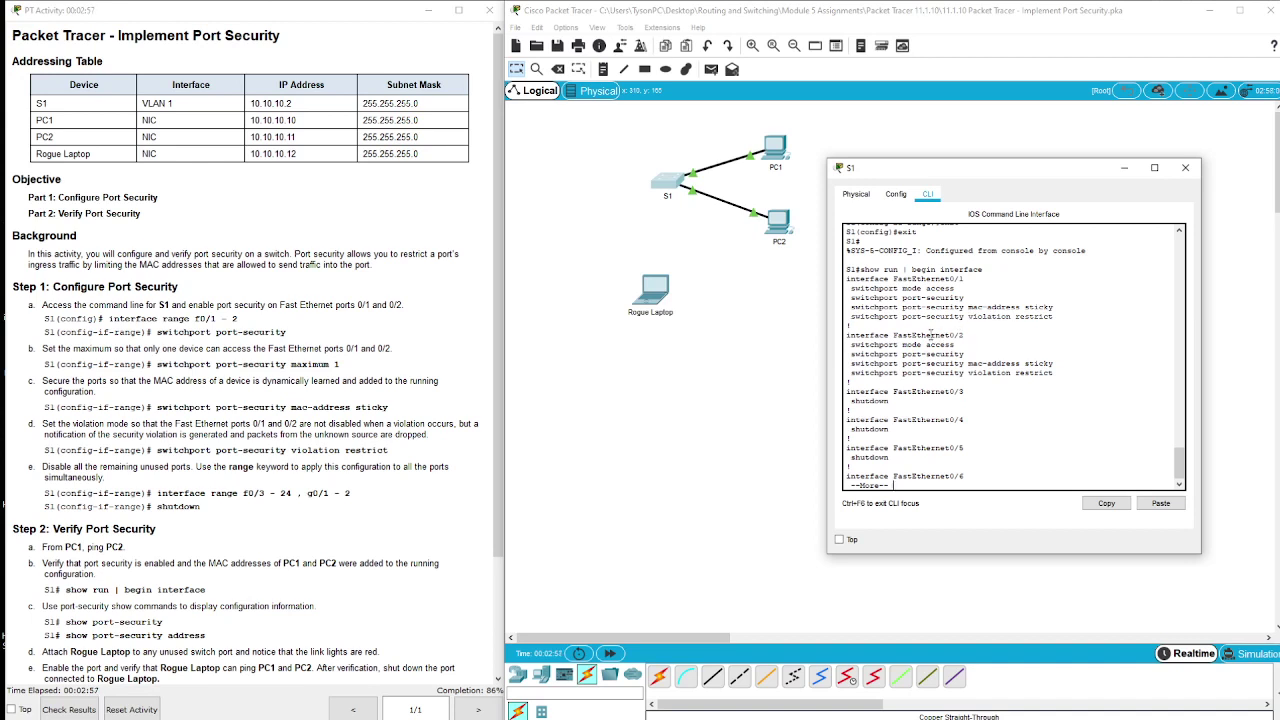
scroll(931, 336, down, 1)
key(q)
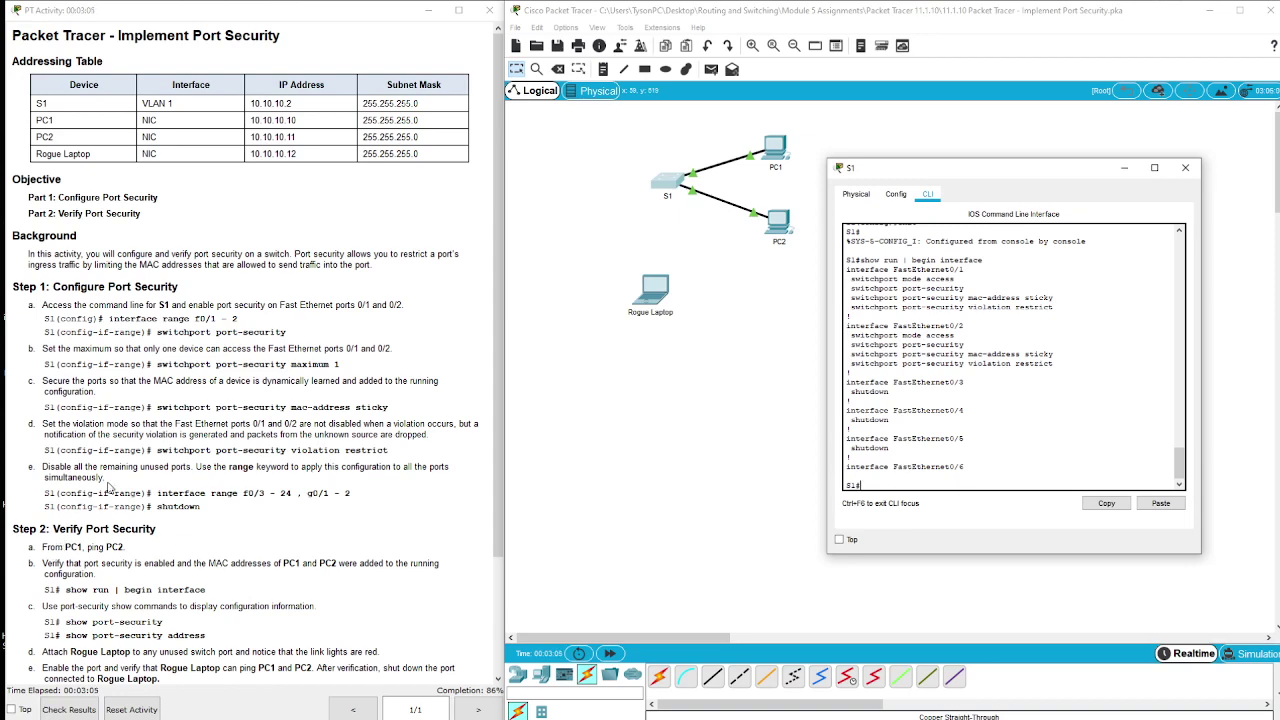
scroll(116, 490, down, 2)
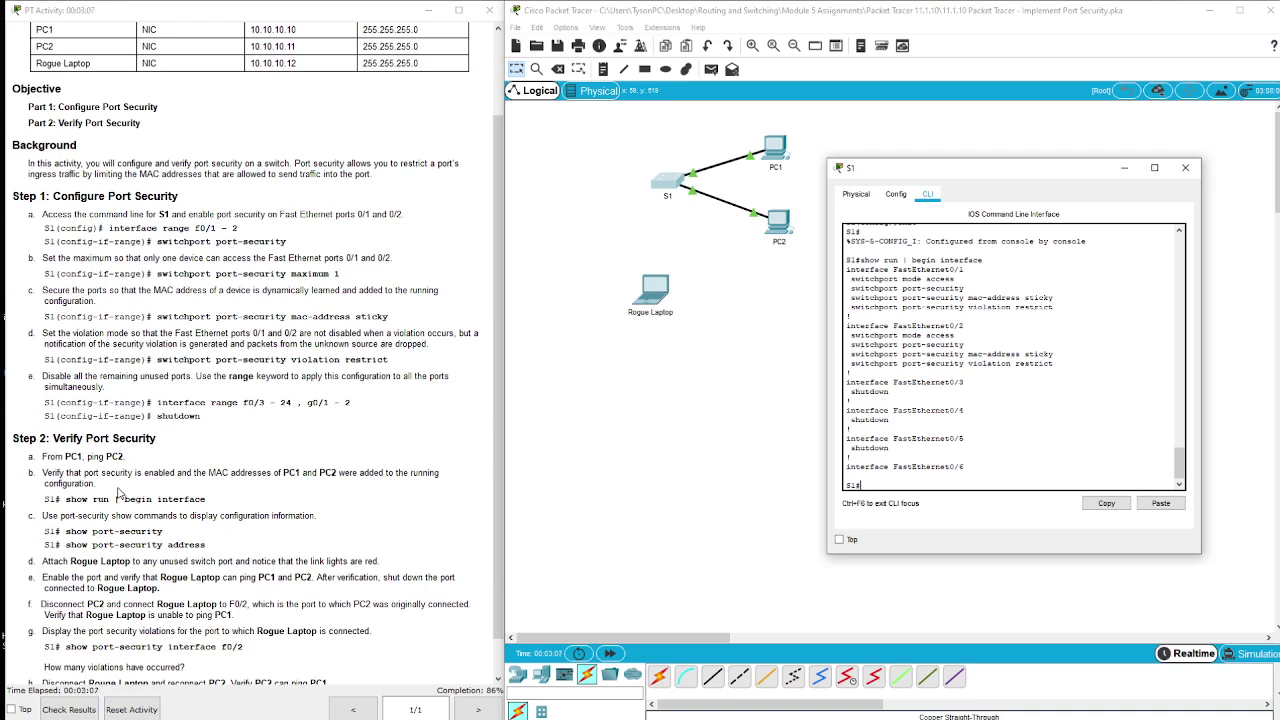
Display S1's port-security summary with show port-security
click(997, 446)
text(show port-se)
key(Tab)
key(Return)
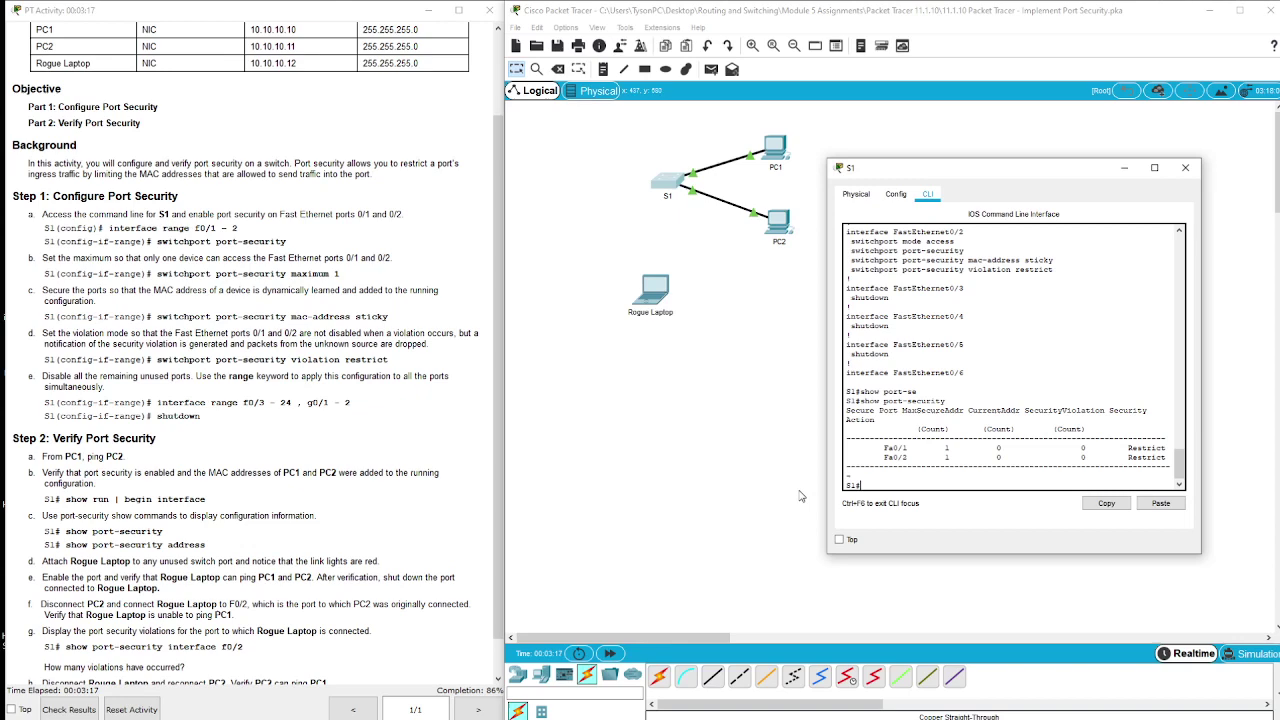
List the secure MAC address table with show port-security address, then close S1
key(Up)
text(add)
key(Tab)
key(Return)
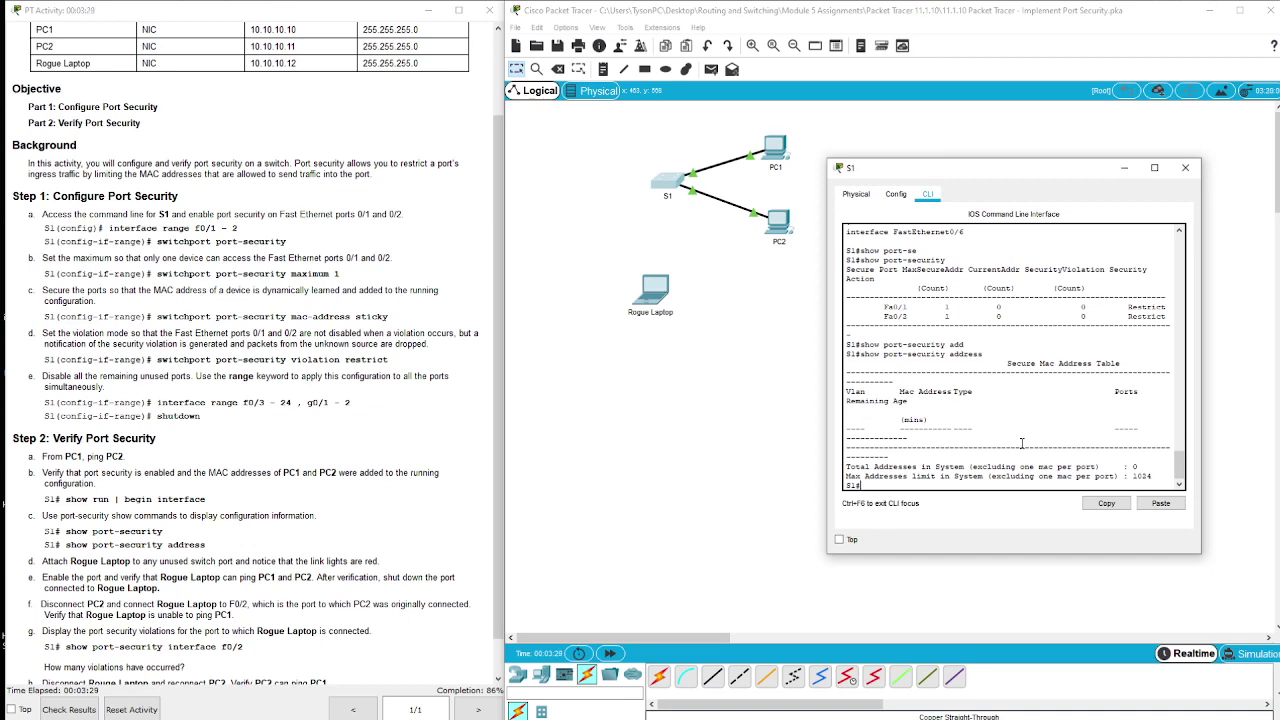
click(702, 552)
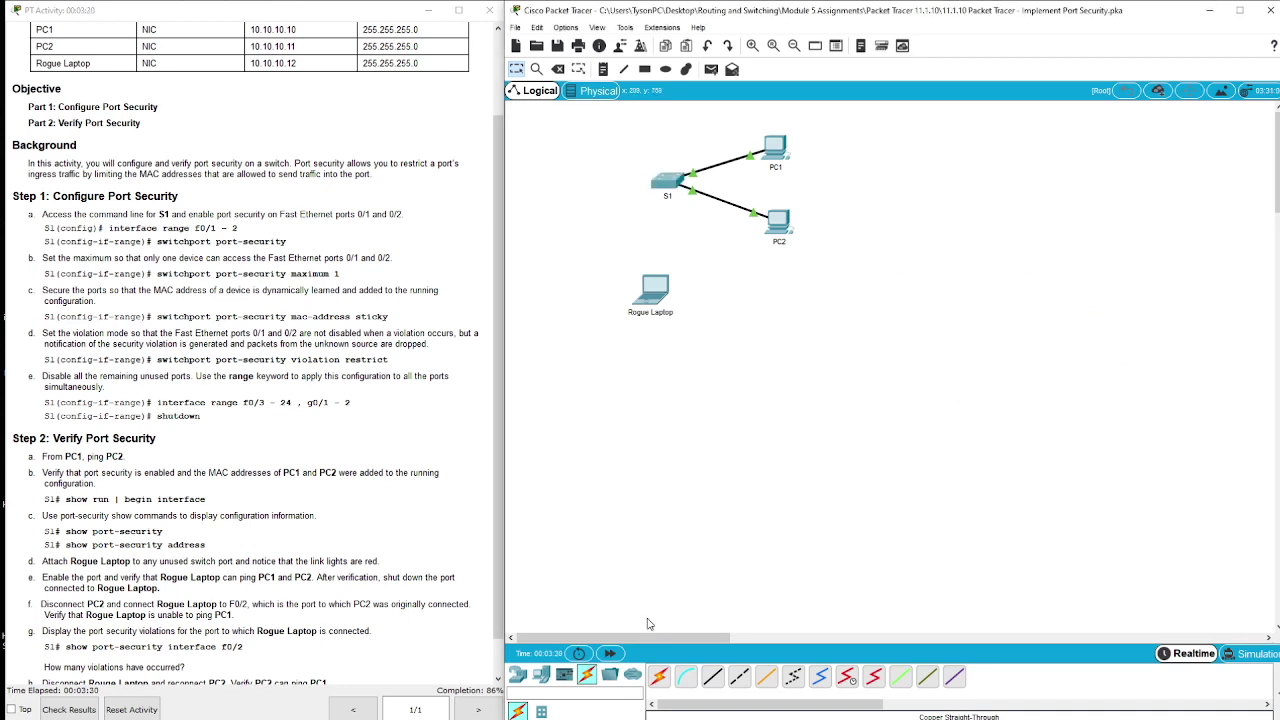
Connect Rogue Laptop's FastEthernet0 to an unused S1 port with a copper straight-through cable
click(713, 680)
click(656, 298)
click(690, 335)
click(667, 184)
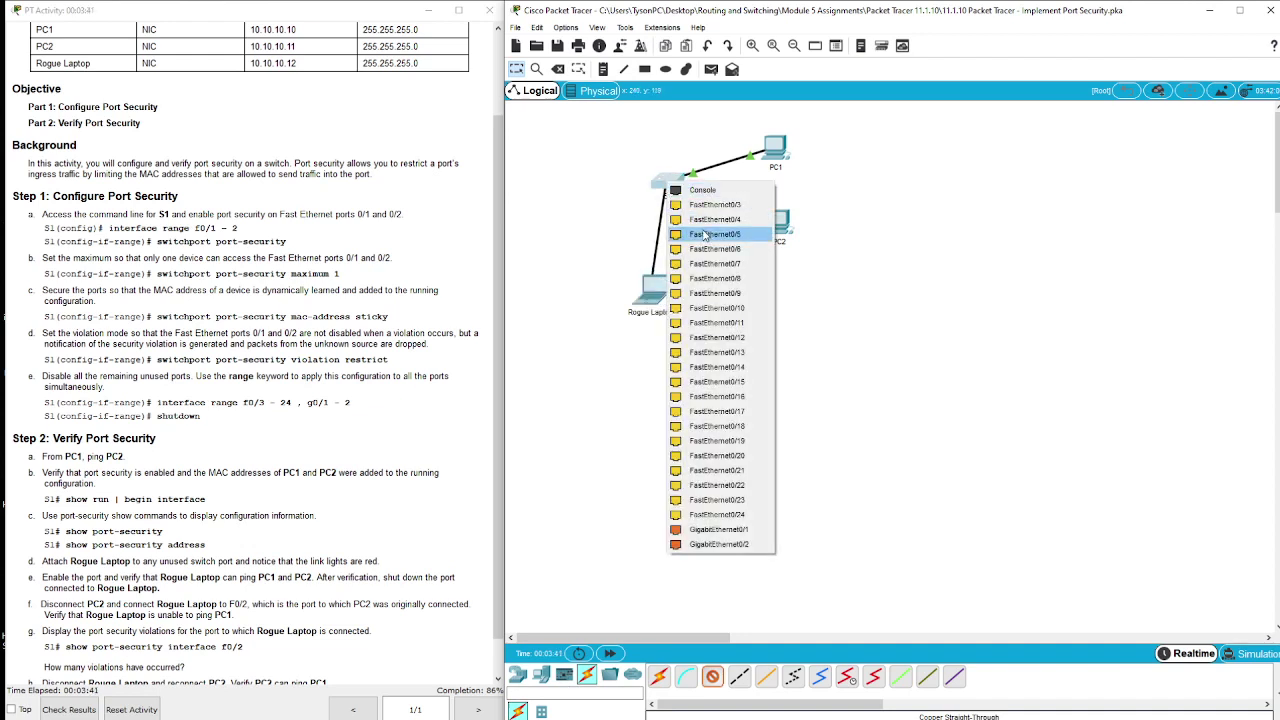
click(706, 205)
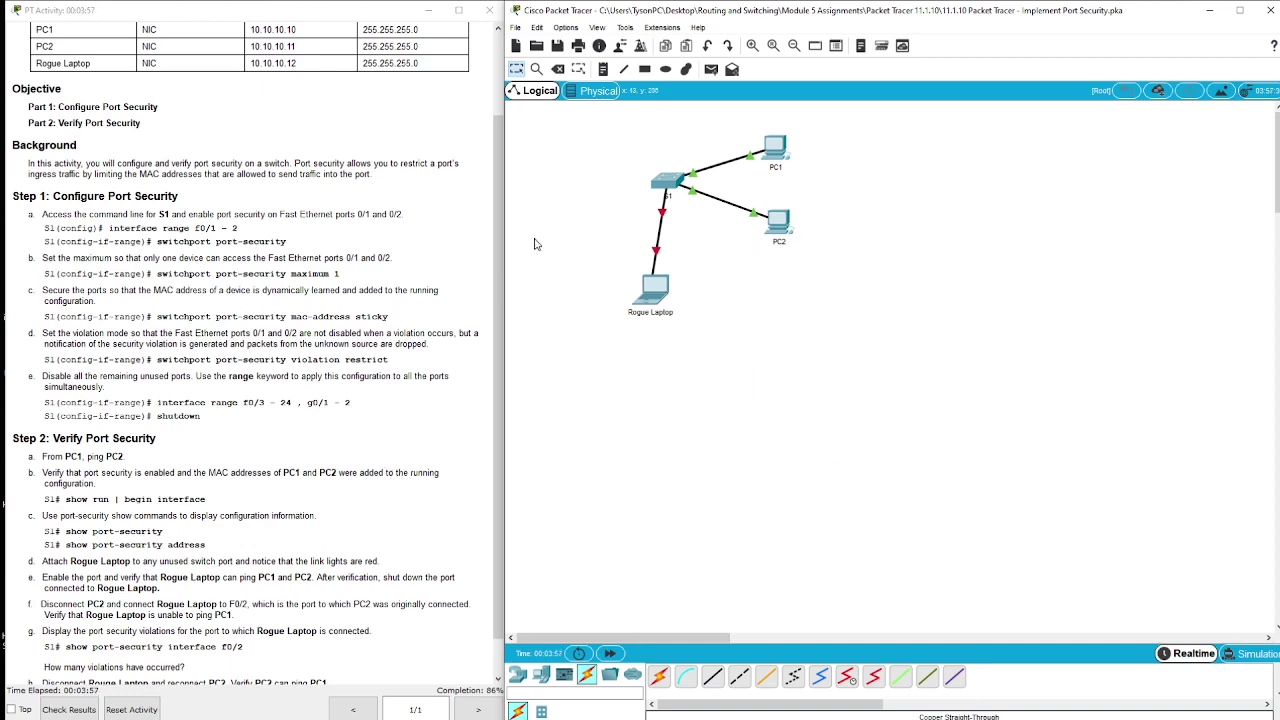
Bring up S1 interface F0/3 with config t, int f0/3 and no shut
click(669, 185)
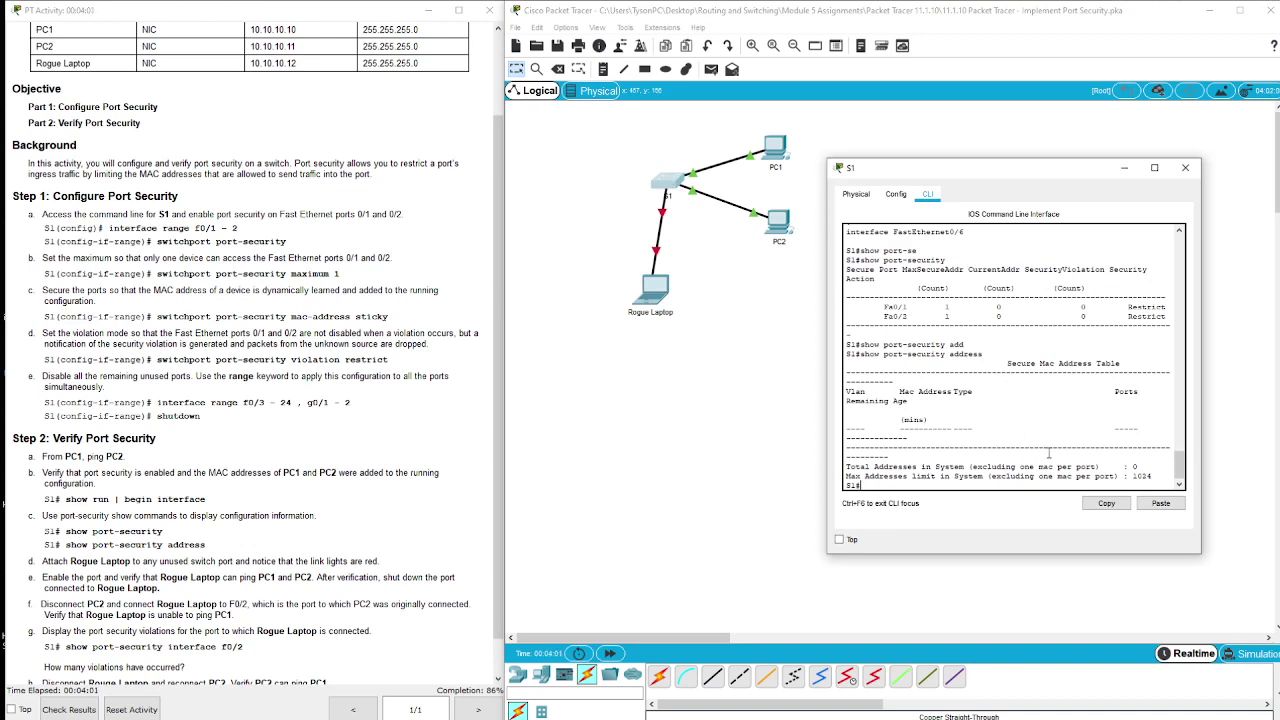
text(config t)
key(Return)
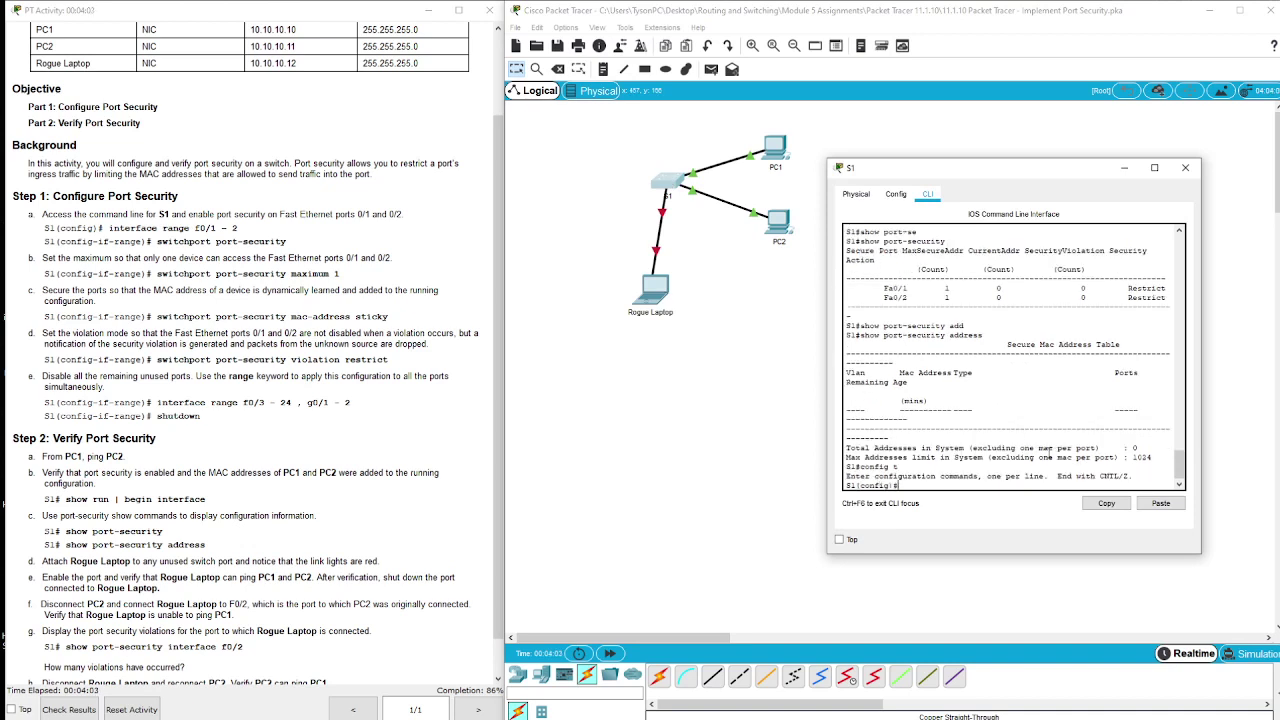
text(int f0/3)
key(Return)
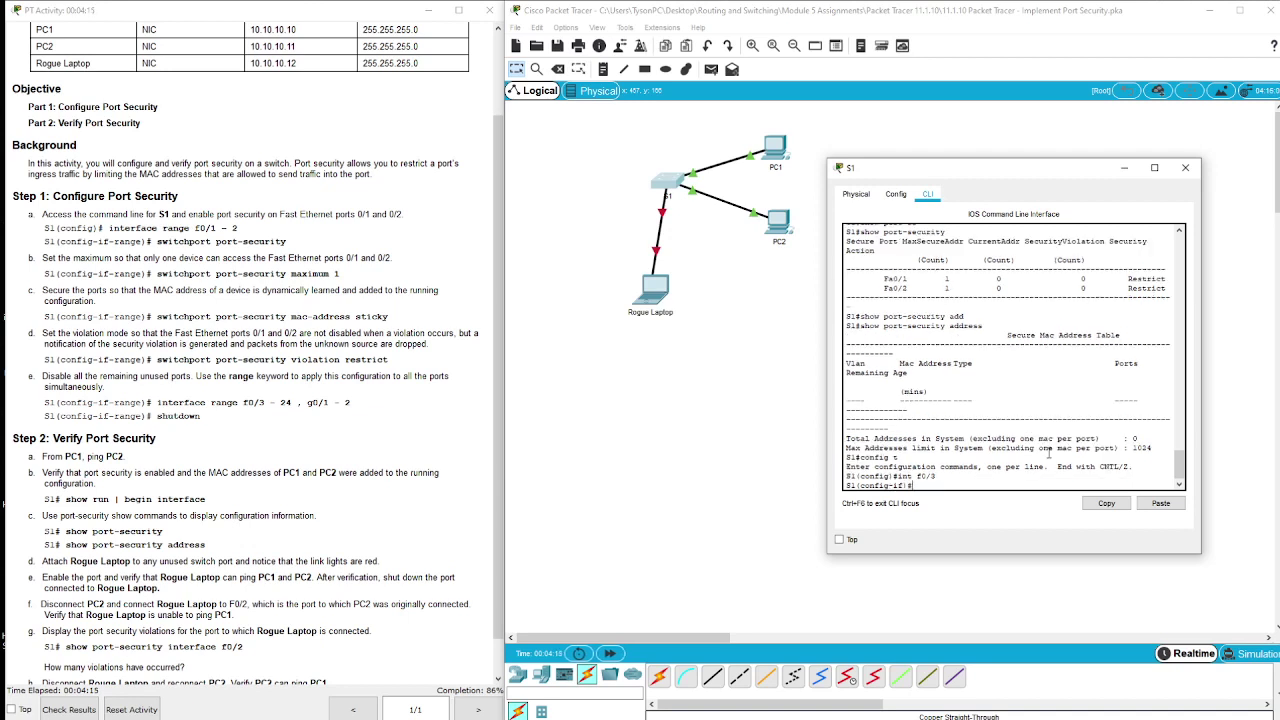
text(no shut)
key(Return)
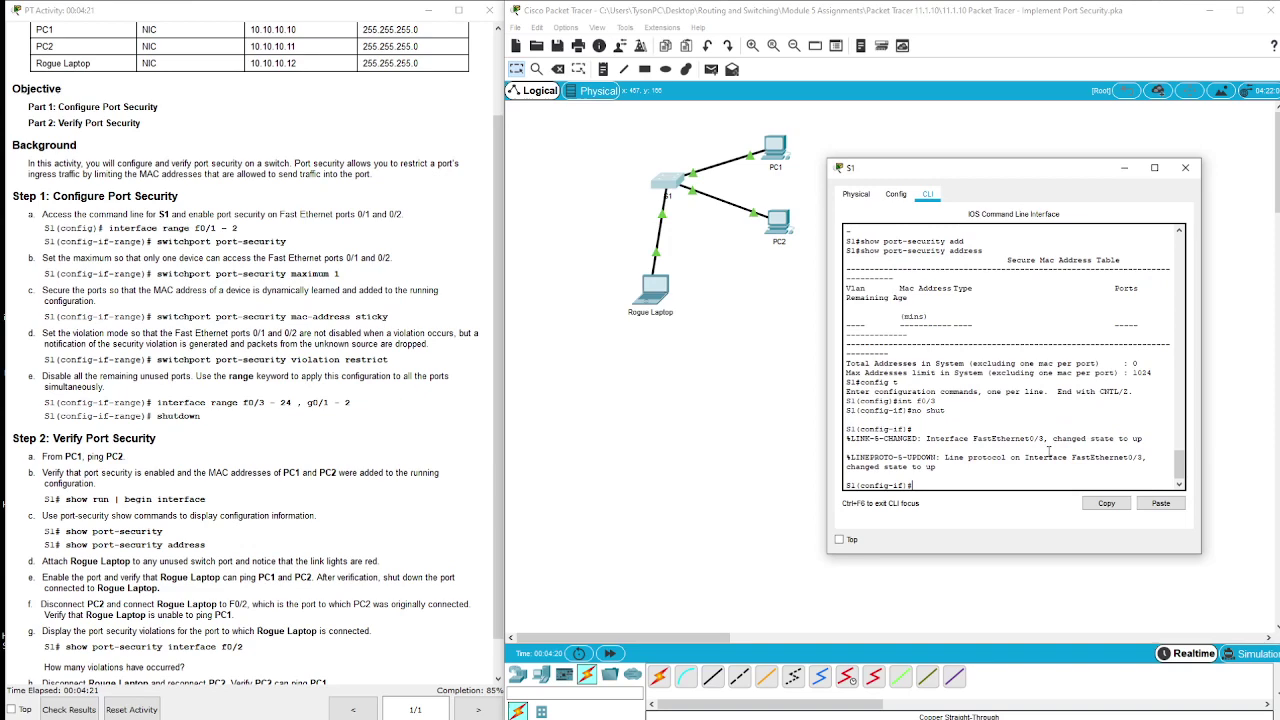
Close S1 and ping PC1 at 10.10.10.10 from Rogue Laptop's Command Prompt
click(654, 301)
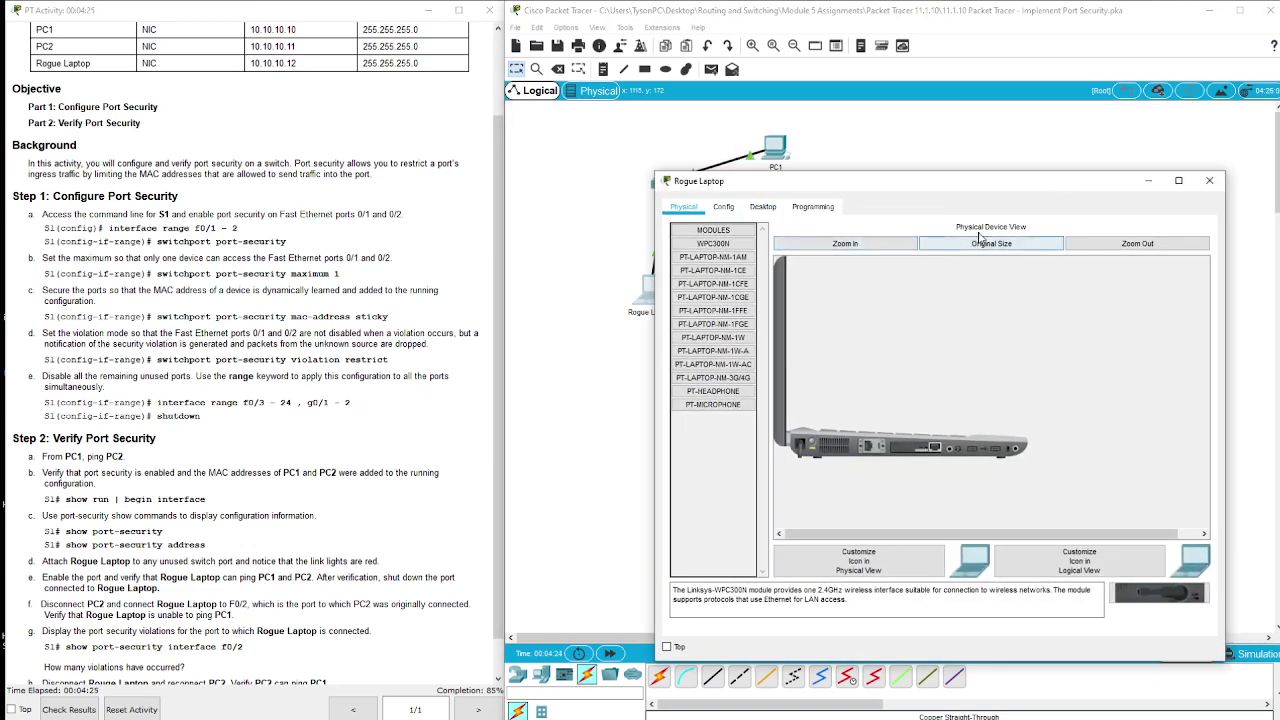
click(762, 206)
click(1042, 262)
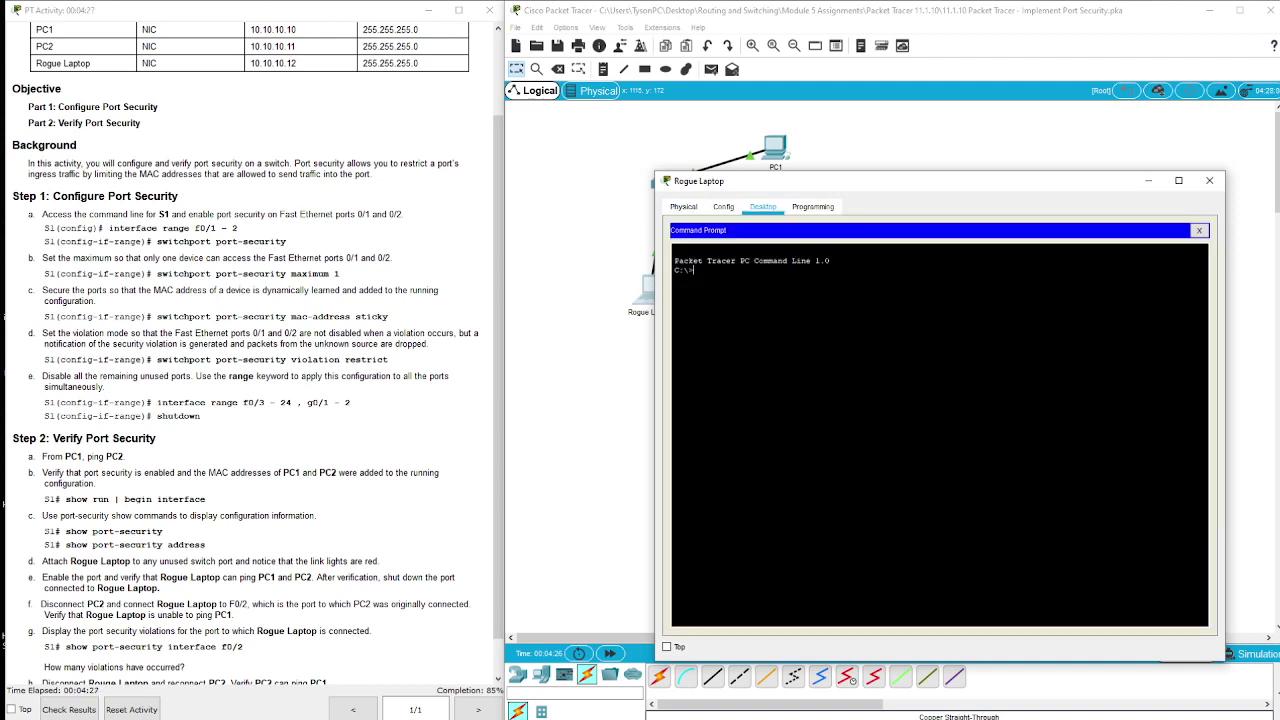
text(ping 10.10.10.10)
key(Return)
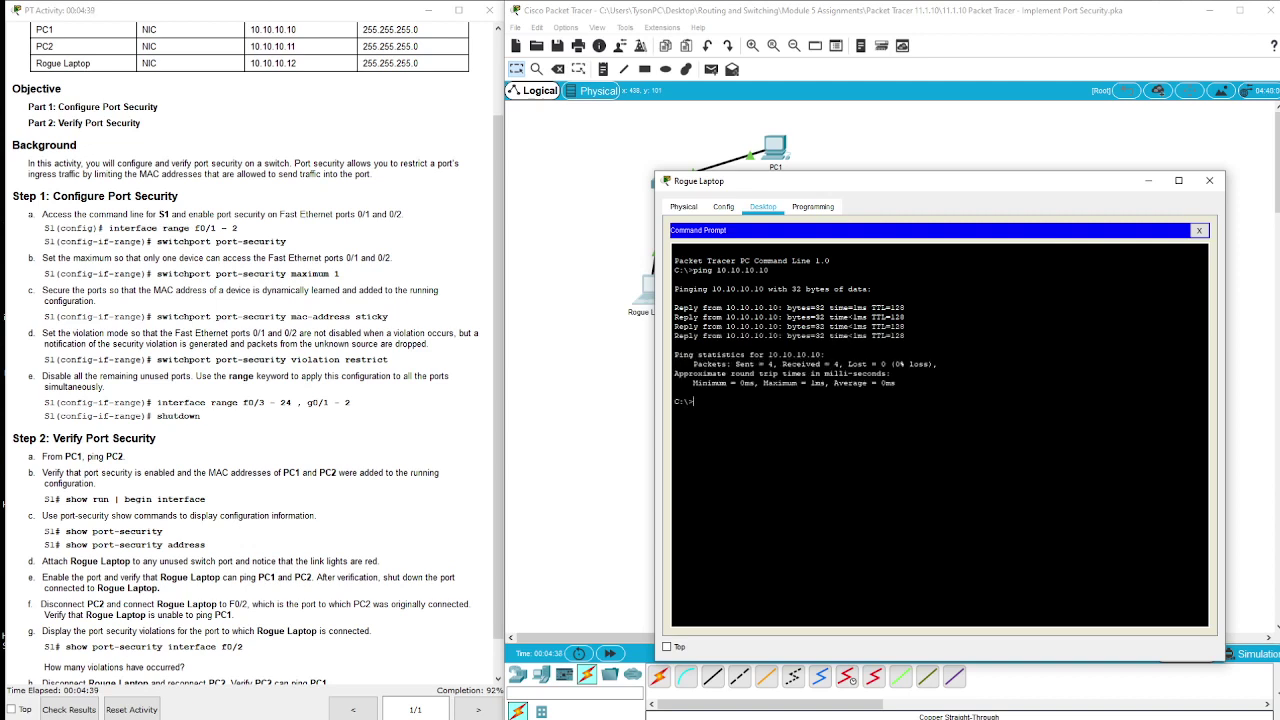
Ping PC2 at 10.10.10.11 from Rogue Laptop, then exit the prompt
text(ping 10.10.10.11)
key(Return)
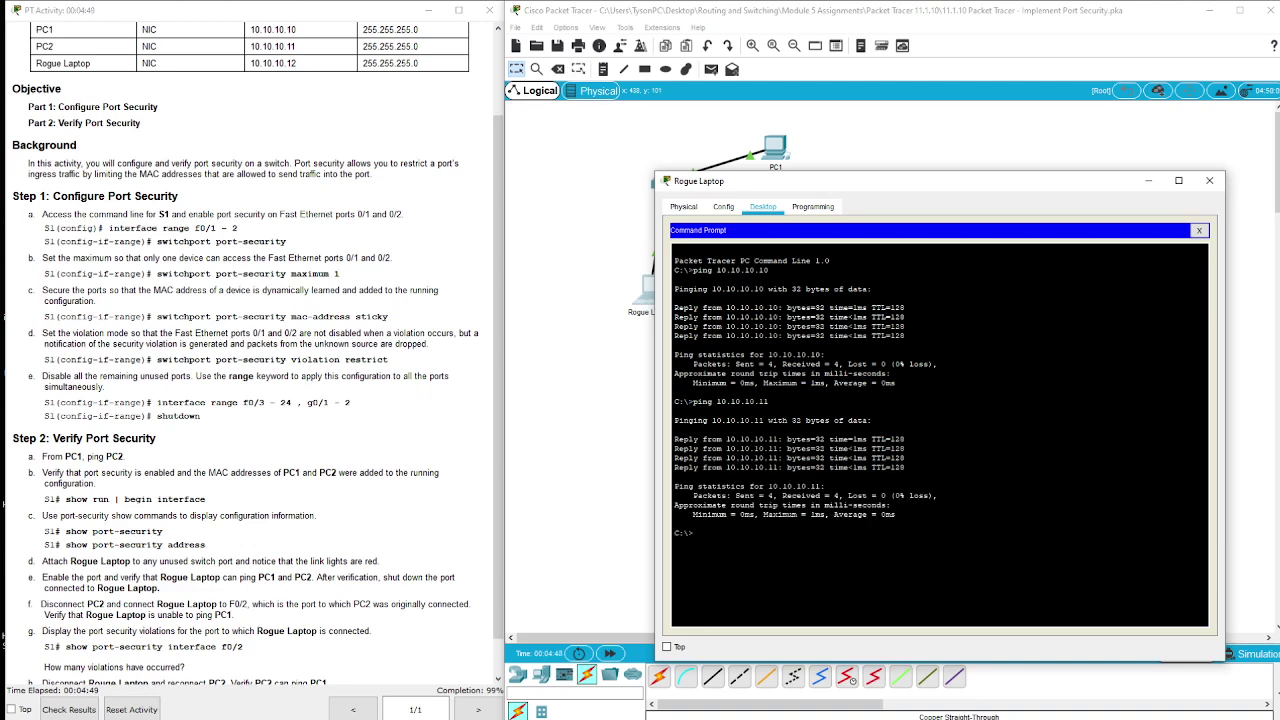
text(exit)
key(Return)
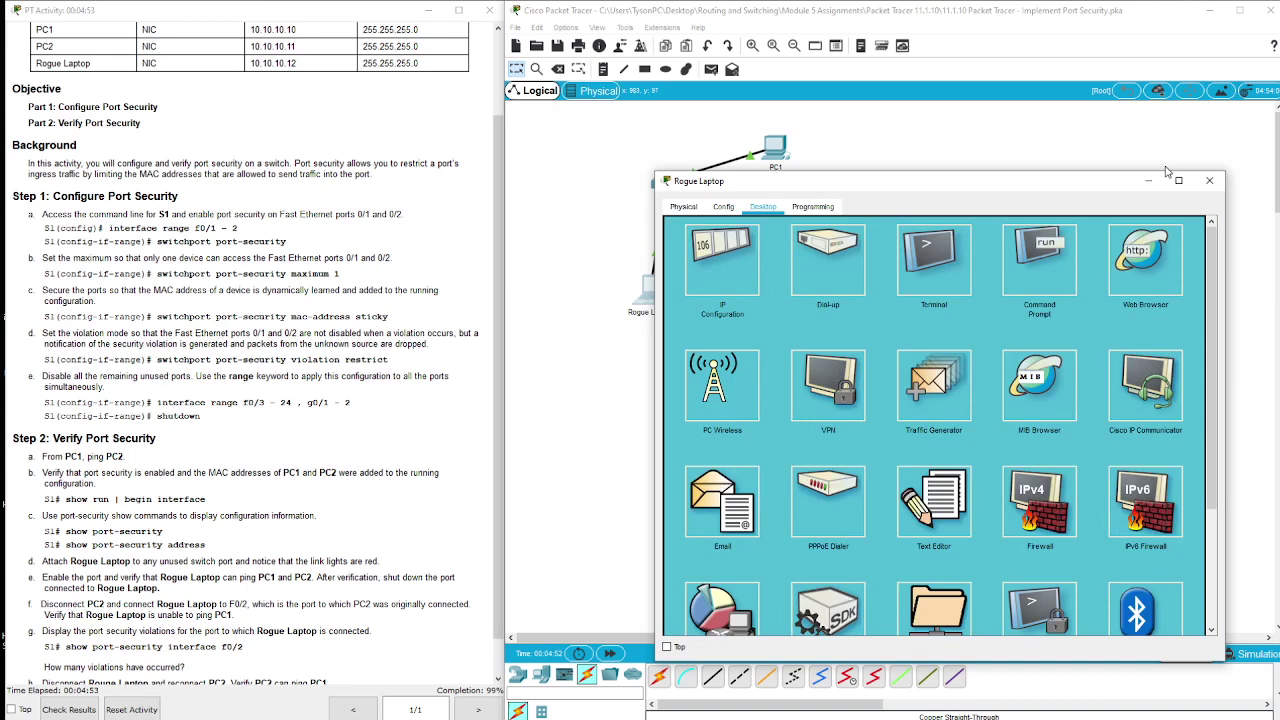
Close the laptop window and delete the Rogue Laptop and PC2 cables to S1
click(1212, 182)
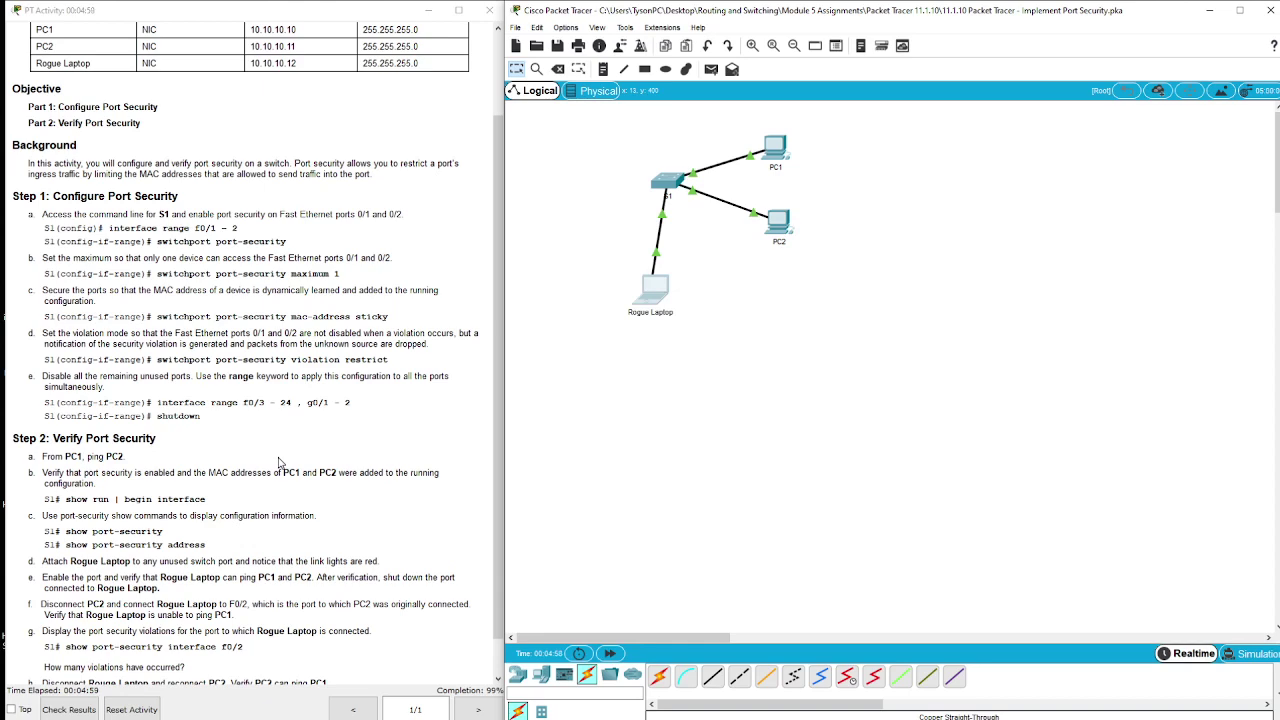
scroll(218, 470, down, 1)
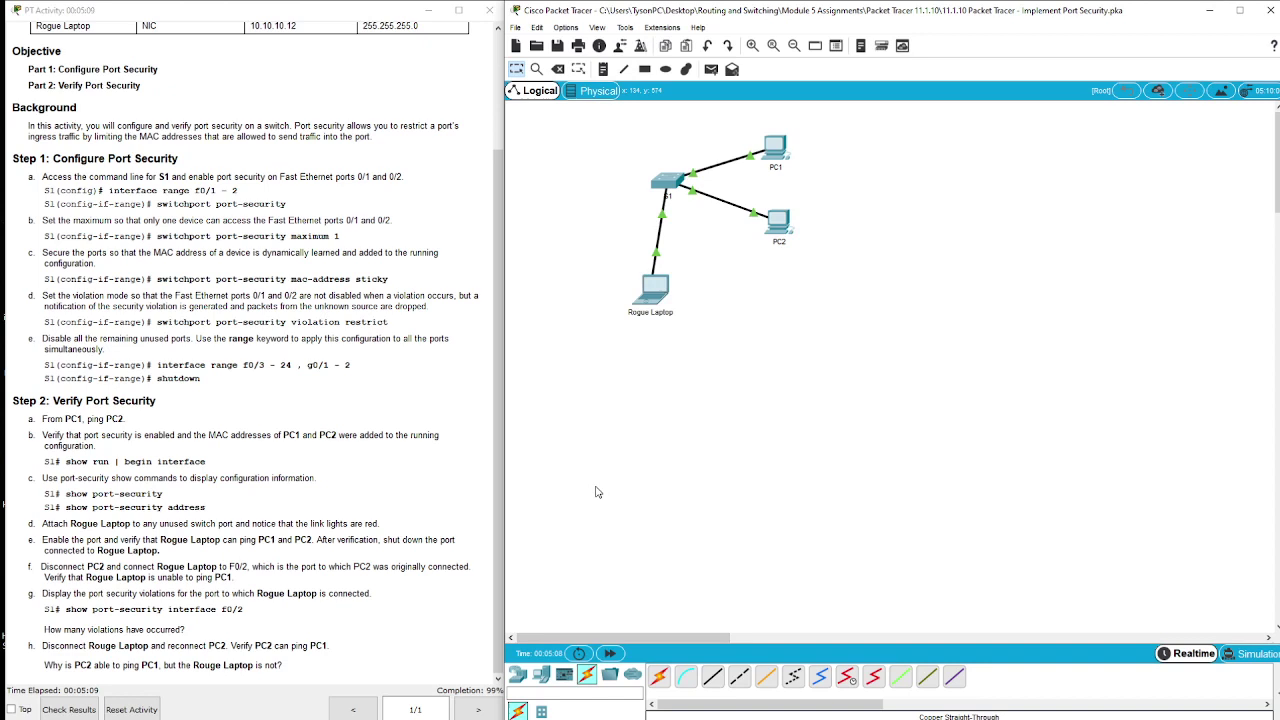
click(558, 69)
click(659, 241)
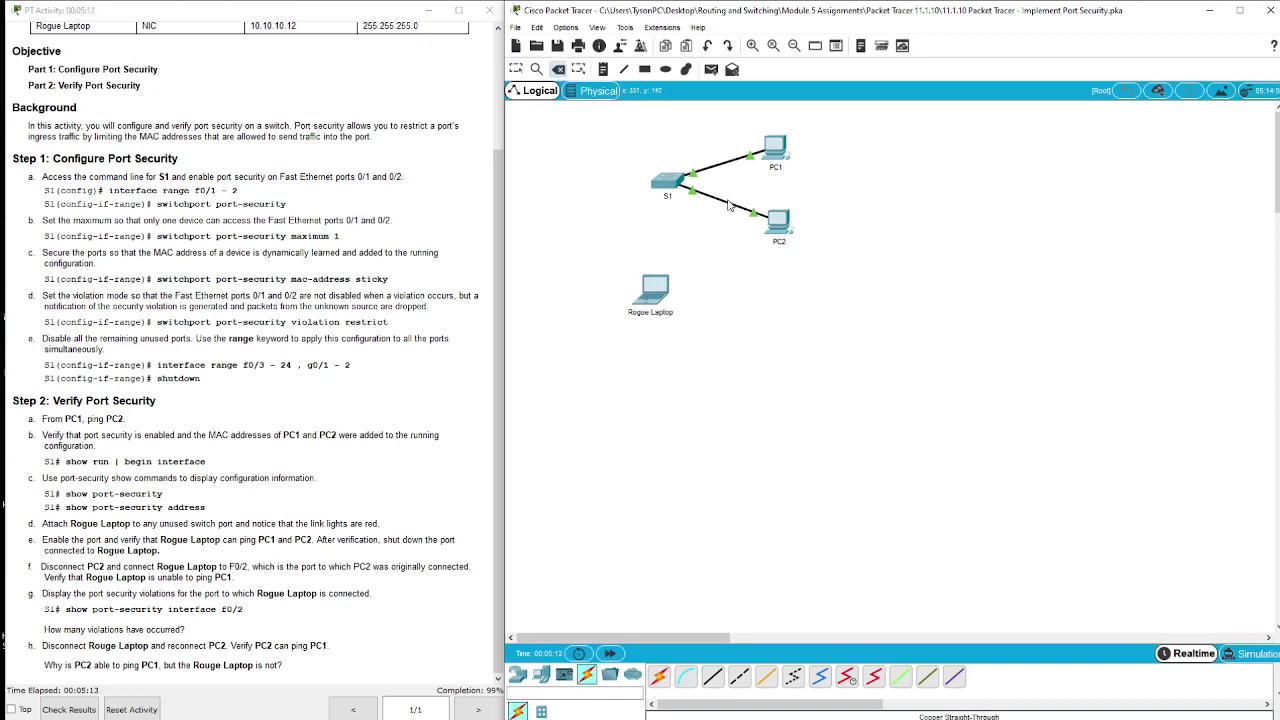
click(729, 205)
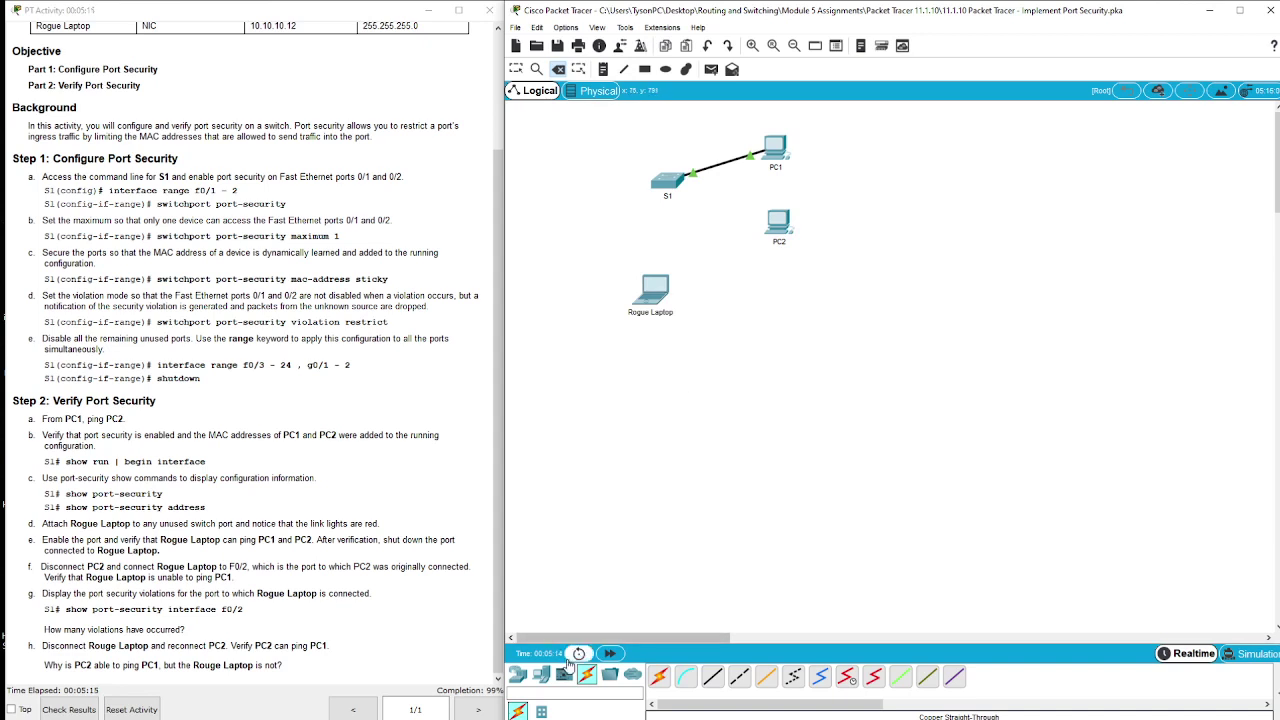
Cable Rogue Laptop FastEthernet0 to S1 FastEthernet0/2 with copper straight-through
click(712, 676)
click(656, 298)
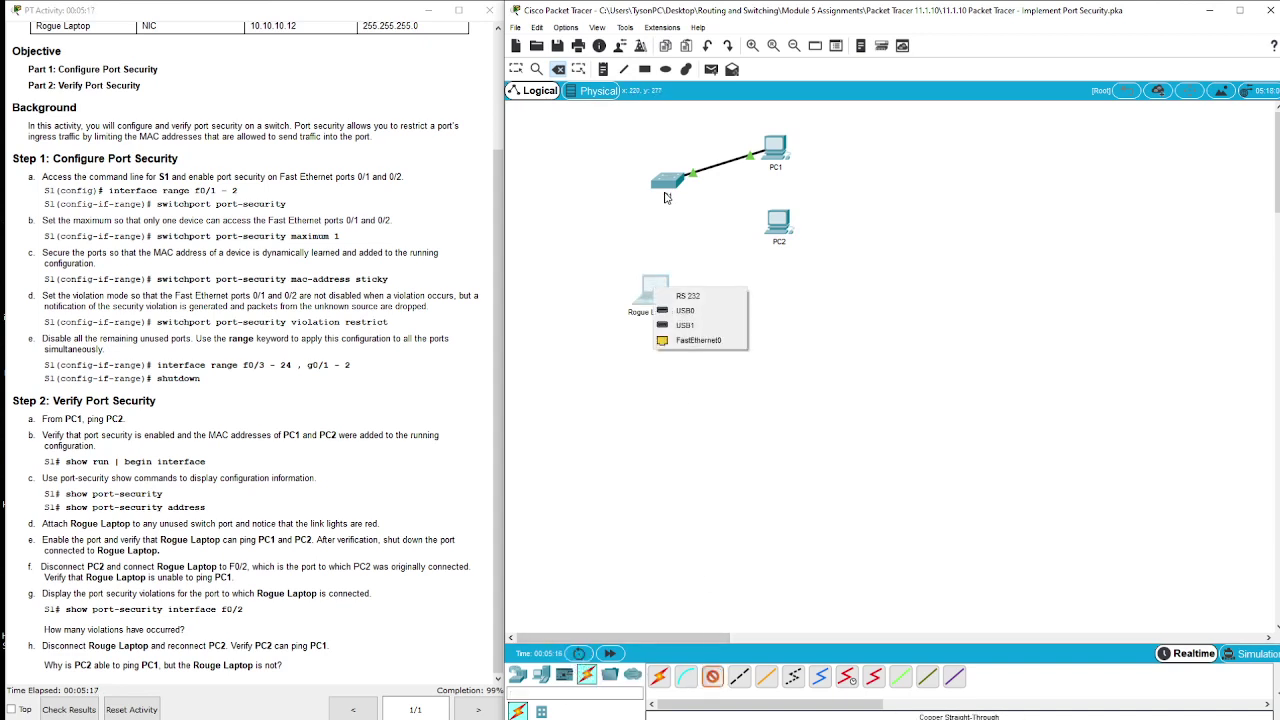
click(698, 340)
click(668, 181)
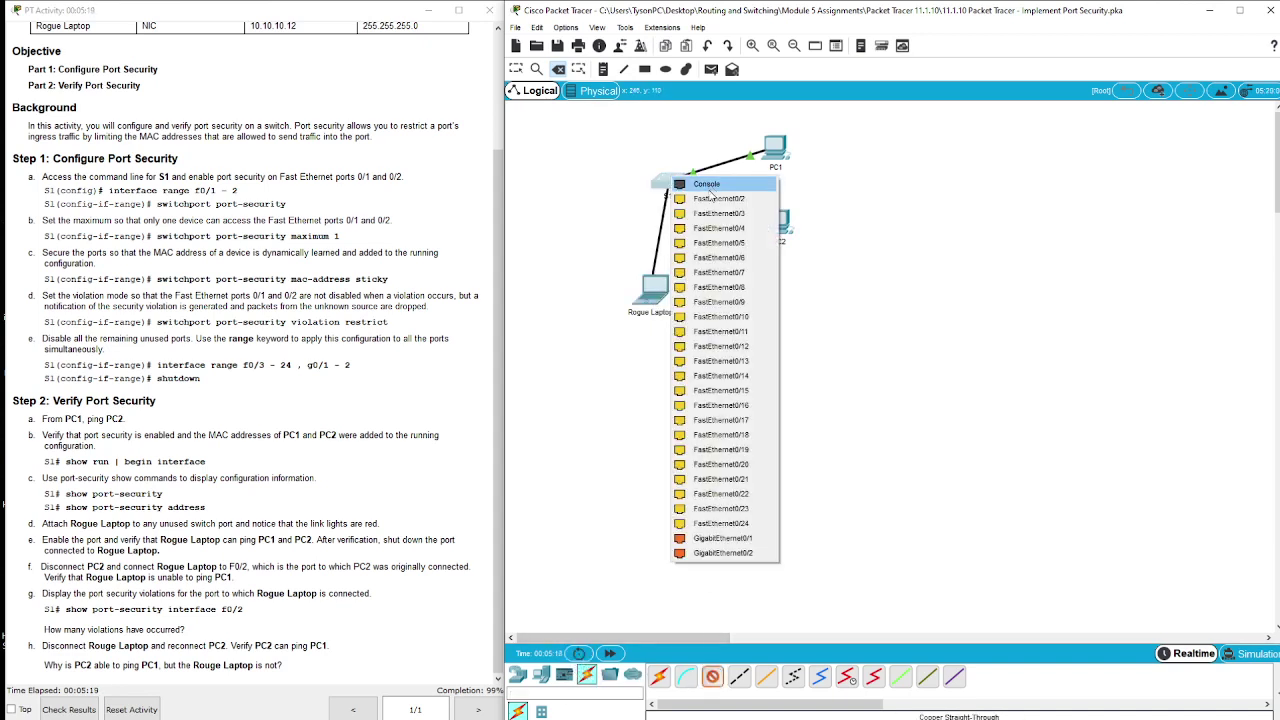
click(718, 199)
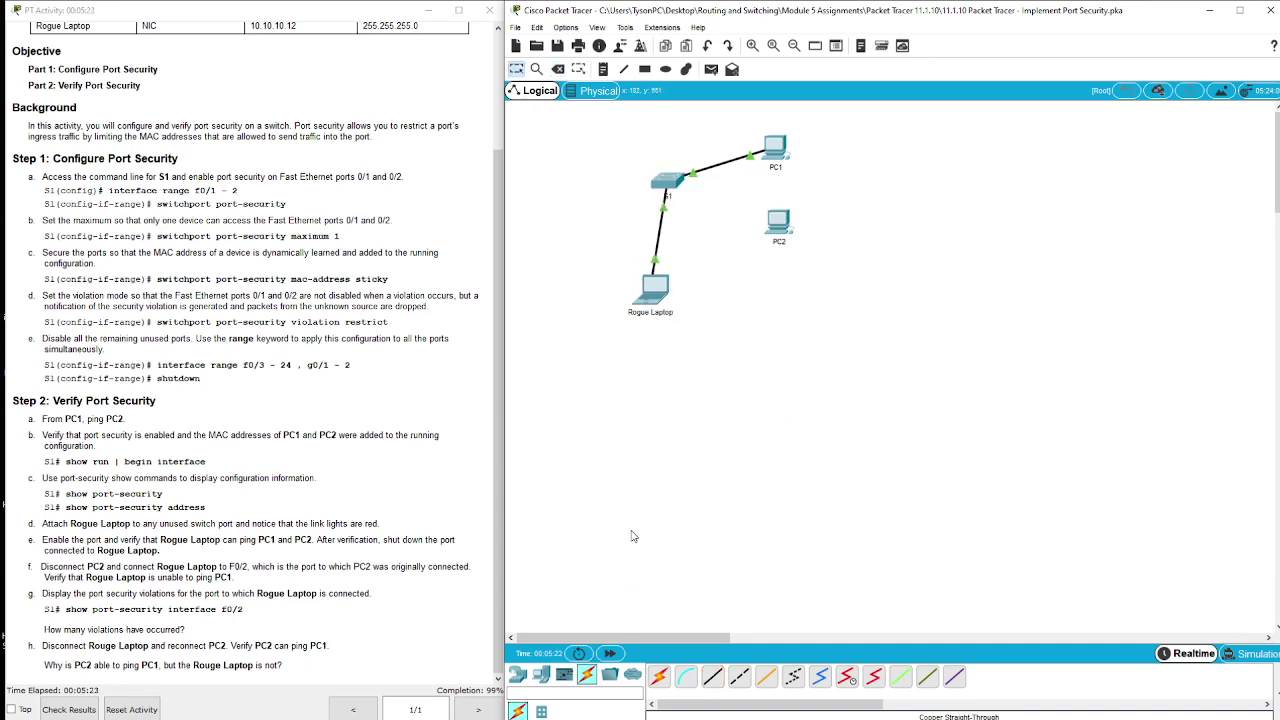
Shut down S1's port F0/3 again, close S1, and bring up Rogue Laptop's Desktop
click(676, 181)
key(Return)
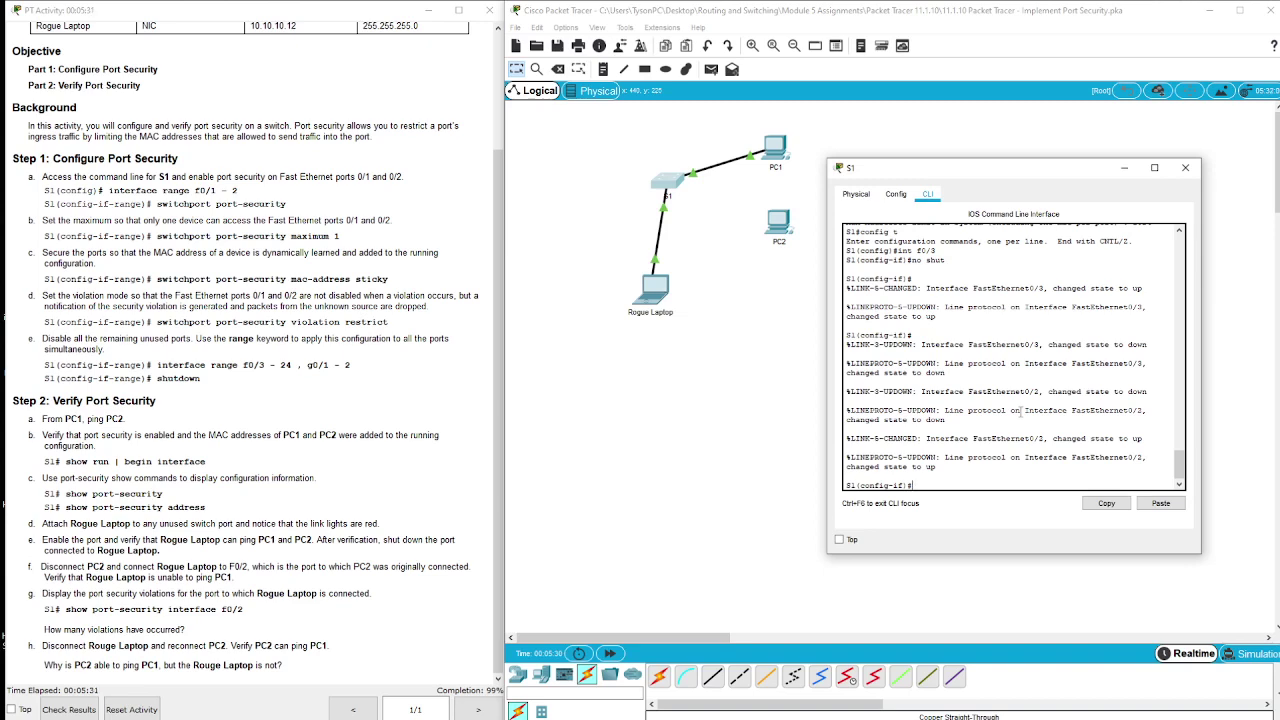
text(shutdown)
key(Return)
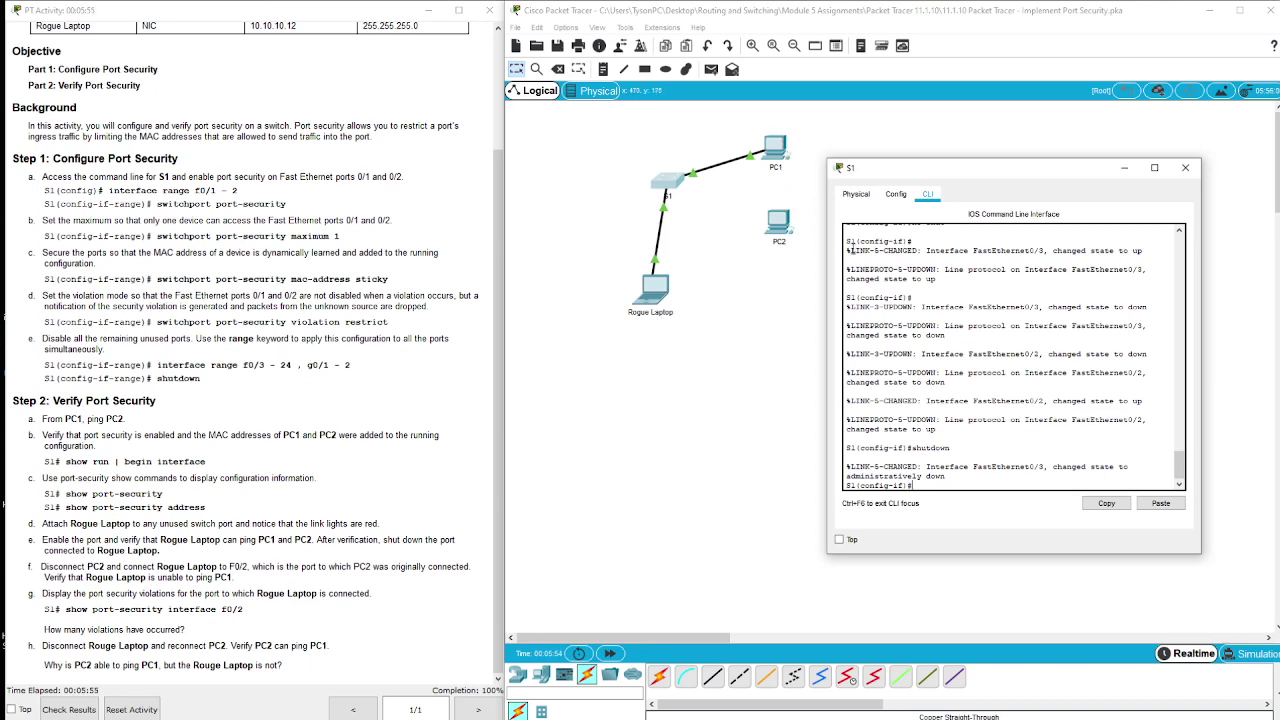
click(657, 295)
click(657, 295)
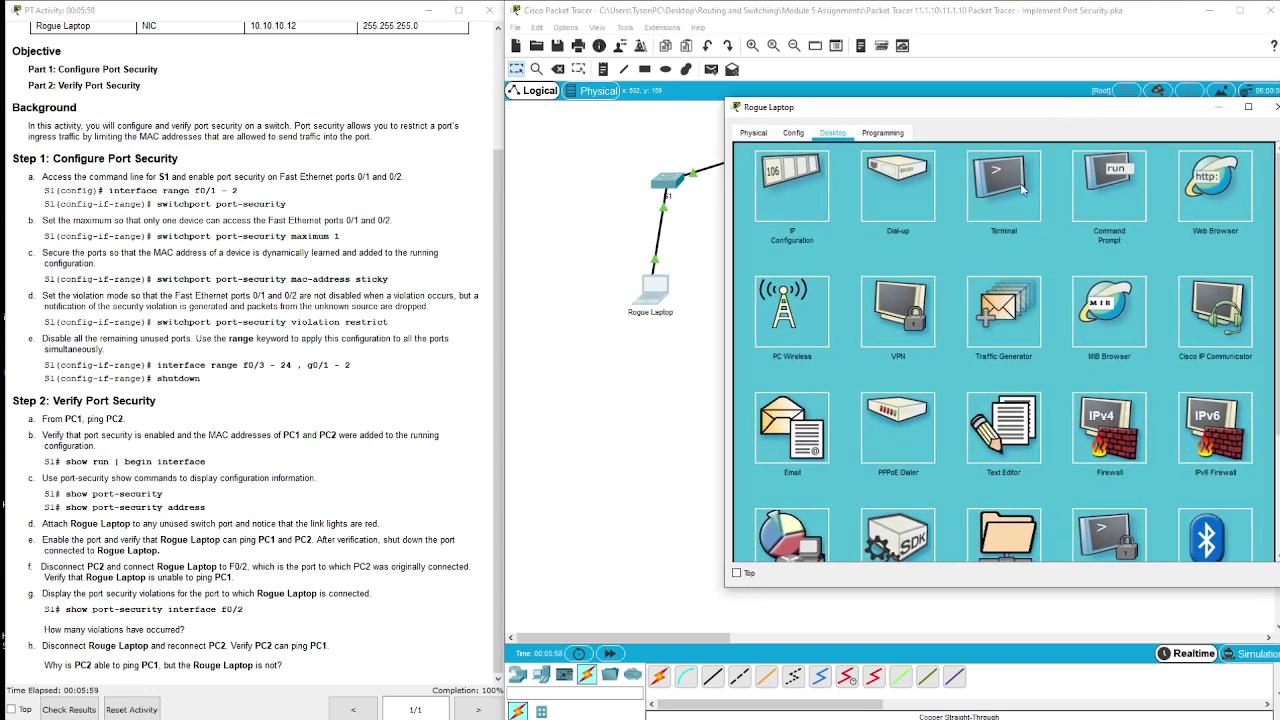
Ping PC1 at 10.10.10.10 from the Rogue Laptop's command prompt and confirm the requests time out
click(1084, 186)
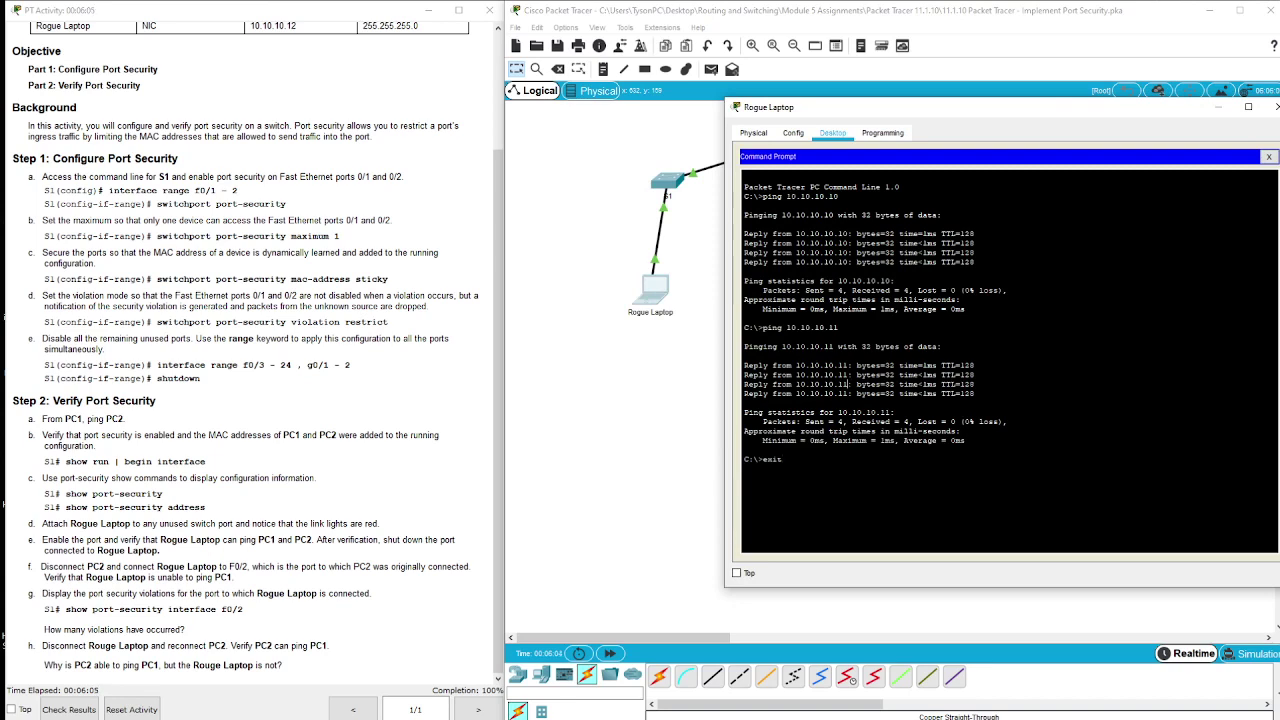
click(1268, 157)
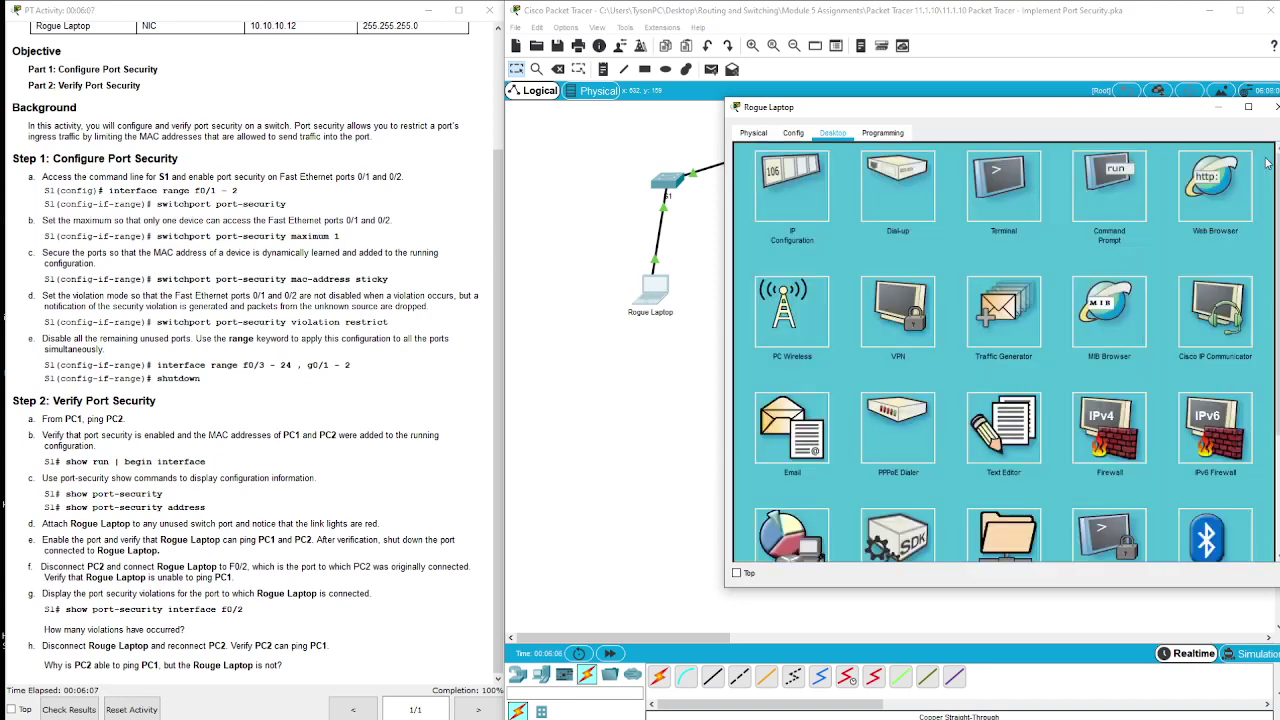
click(1090, 192)
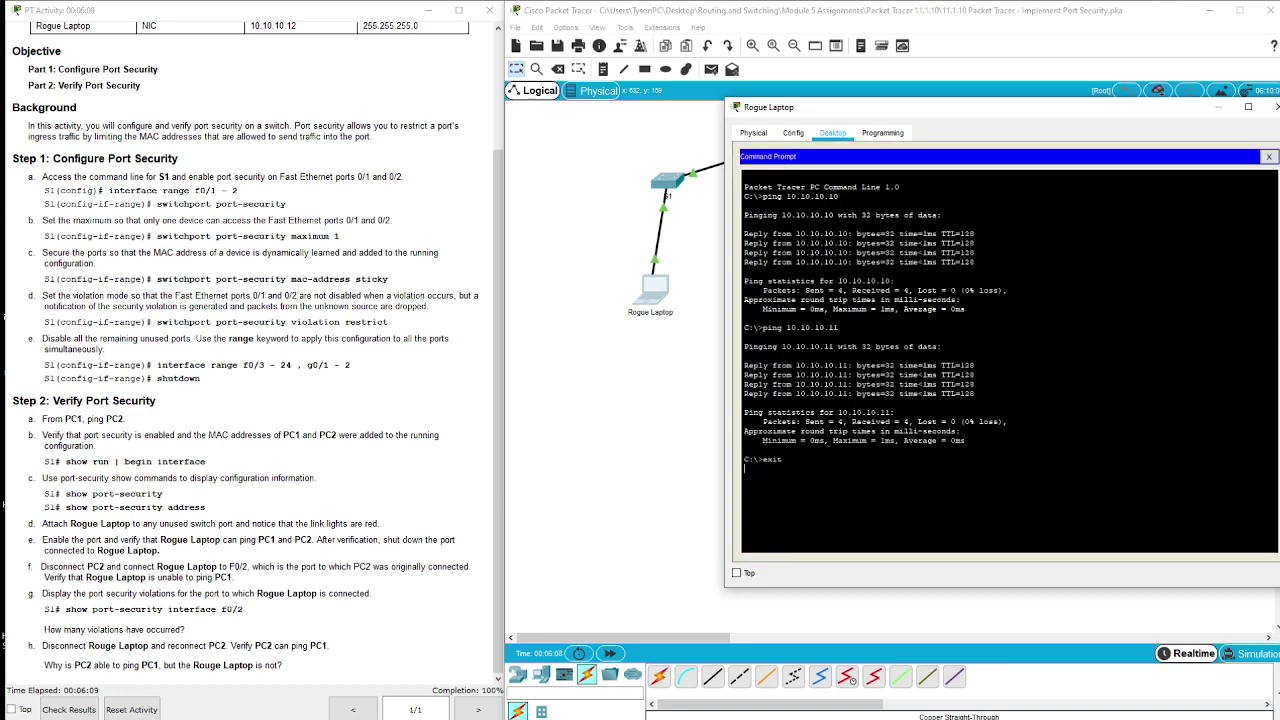
text(ping 10.10.10.10)
key(Return)
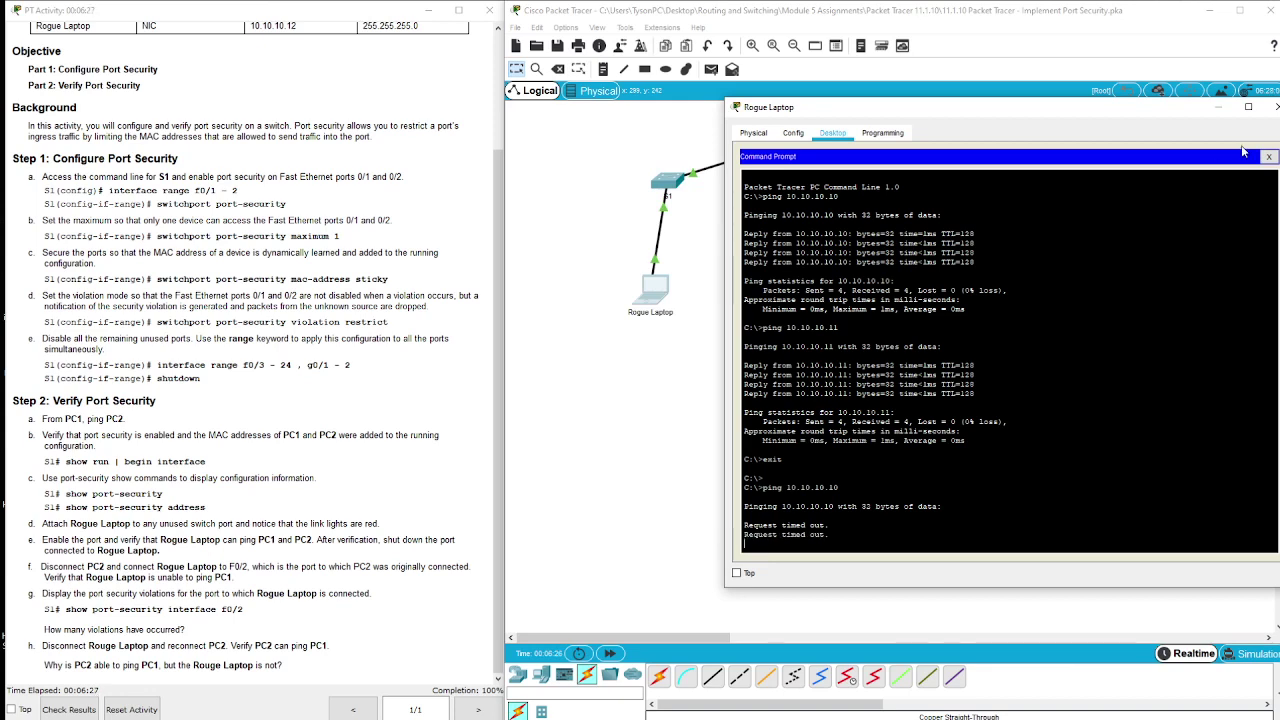
click(1273, 106)
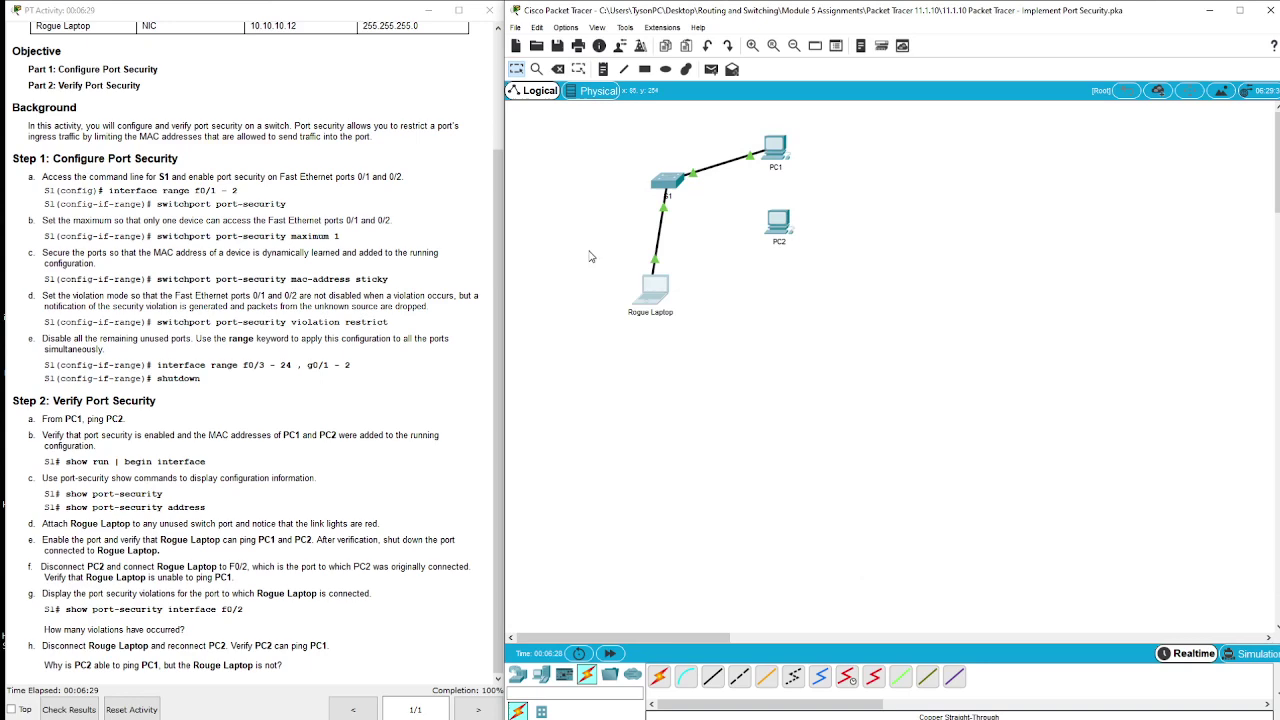
In S1's CLI, exit interface and configuration modes back to the S1# privileged prompt
click(679, 186)
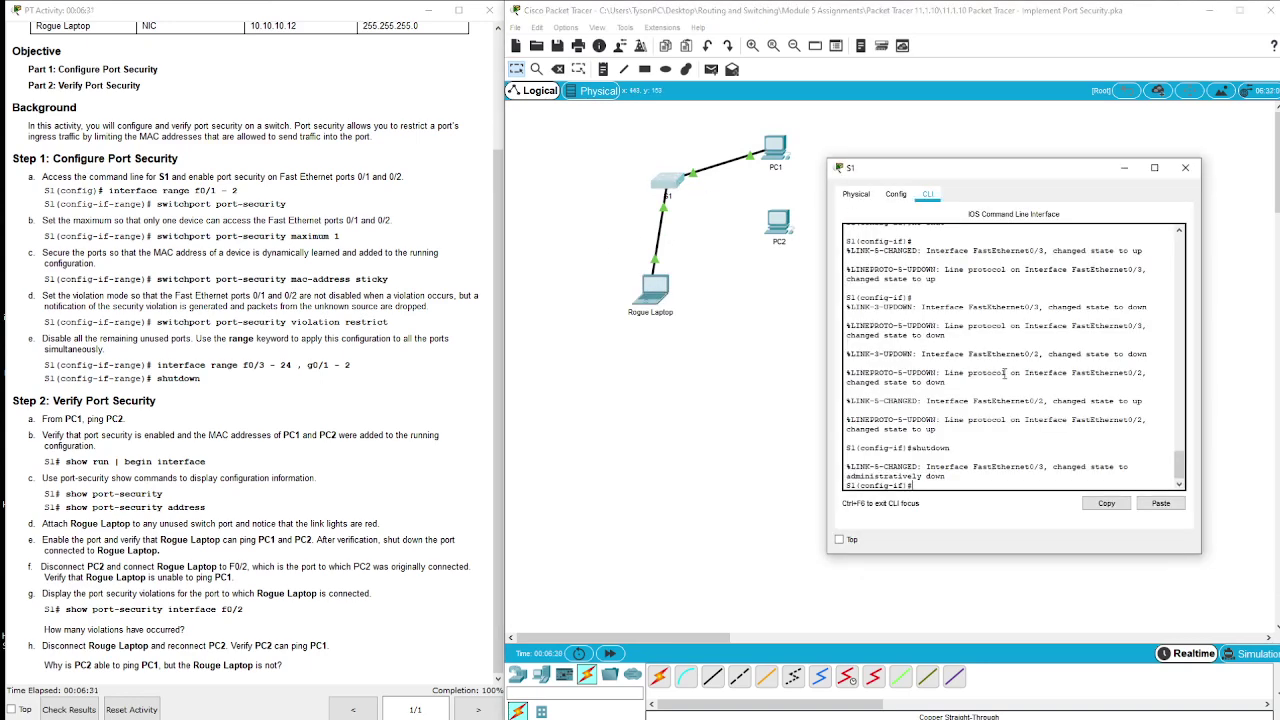
text(exit)
key(Return)
text(exi)
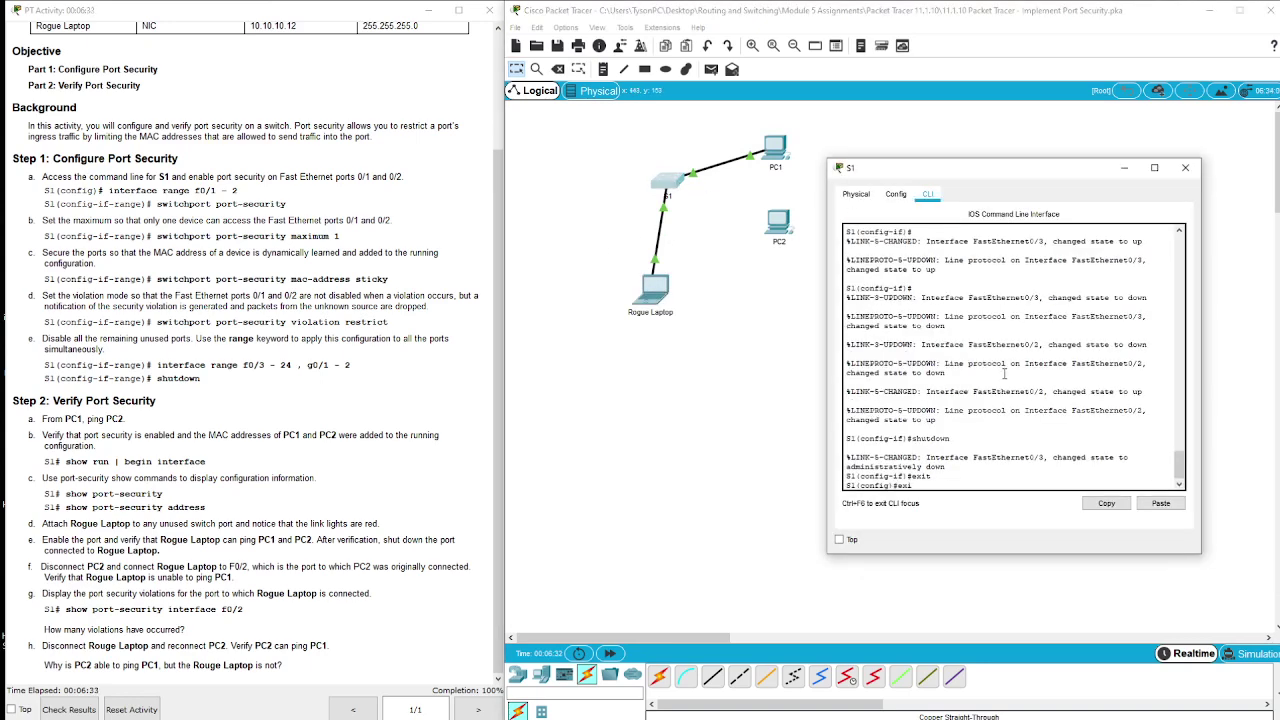
text(t)
key(Return)
Run show port-security int f0/2 to display a Restrict-mode violation count of 5
text(show)
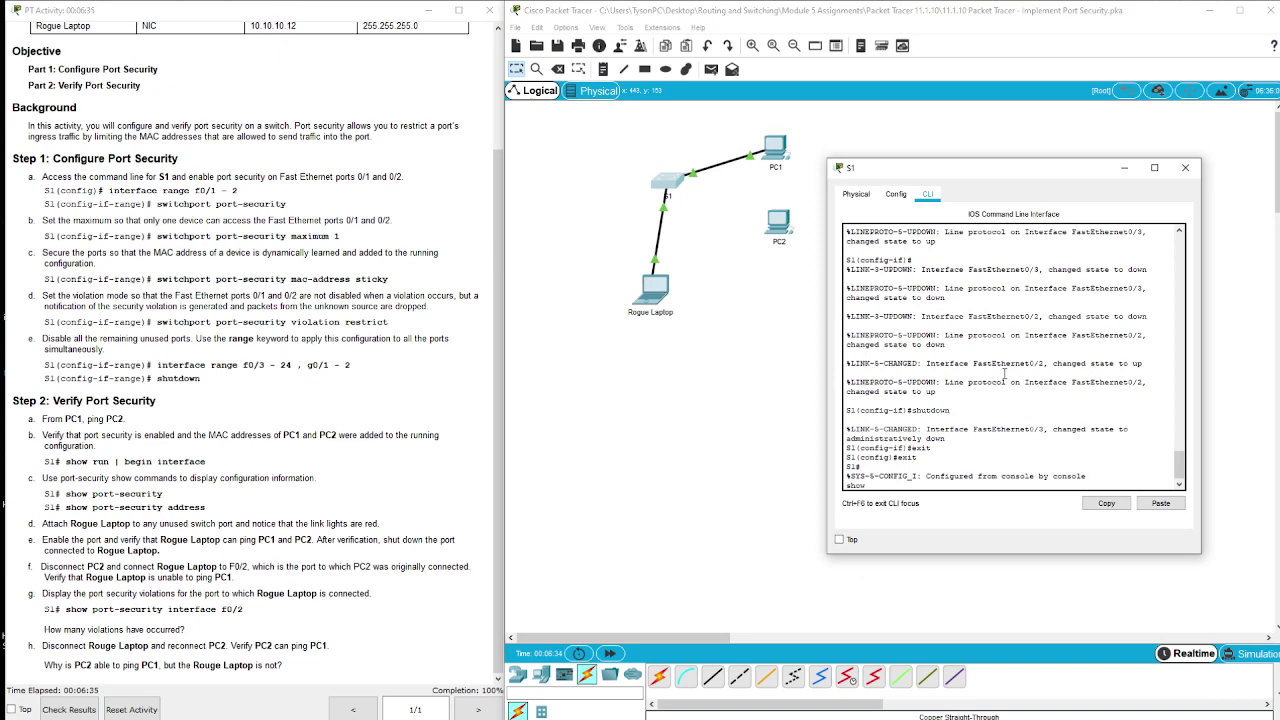
text( por)
key(Tab)
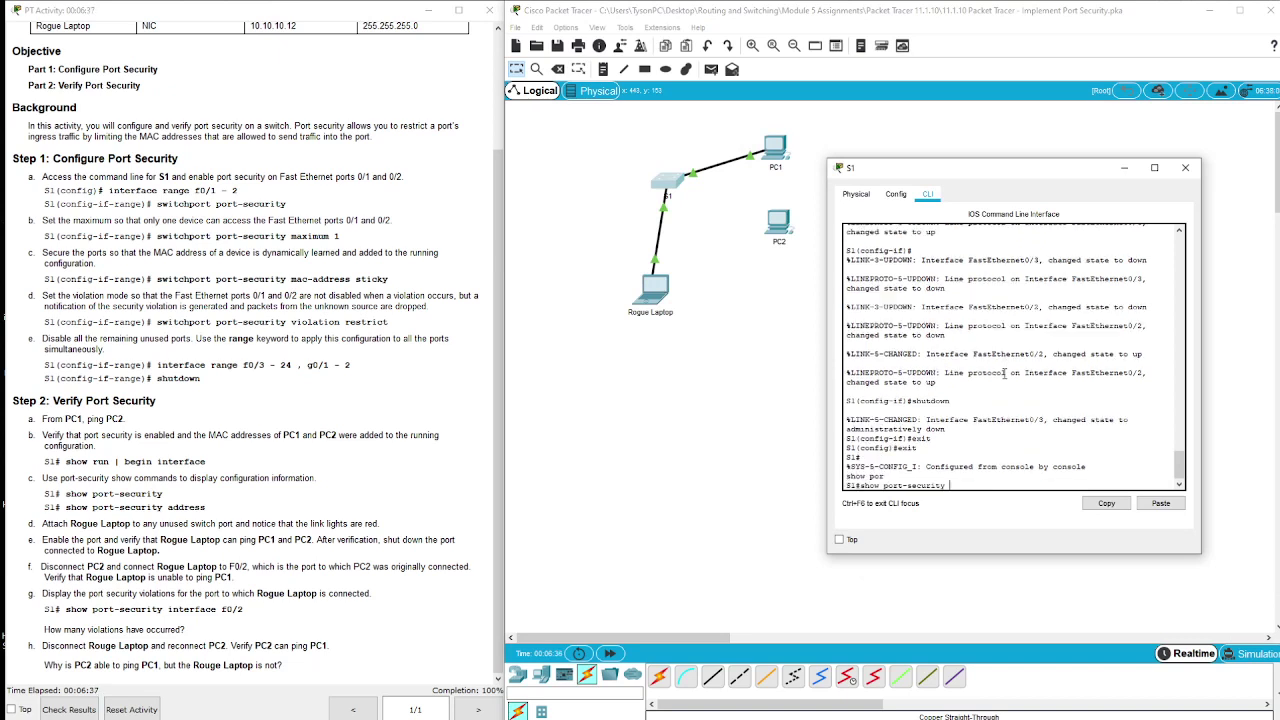
text(int f0/2)
key(Return)
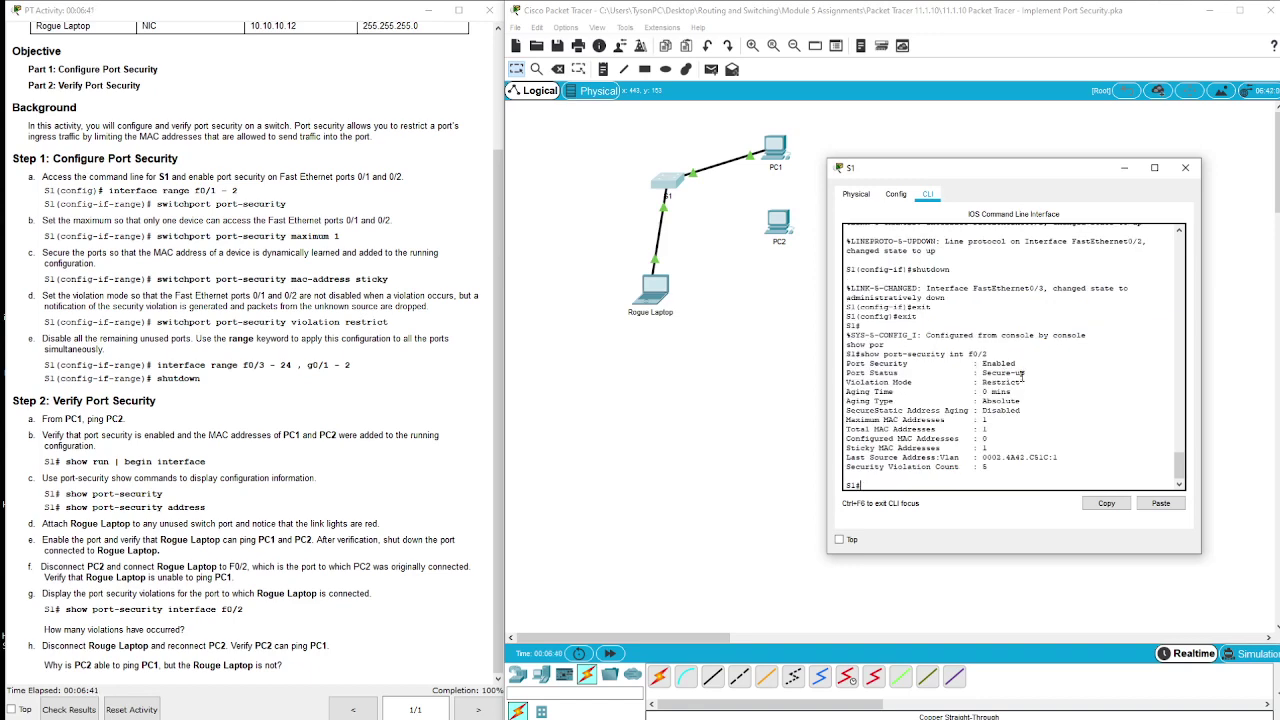